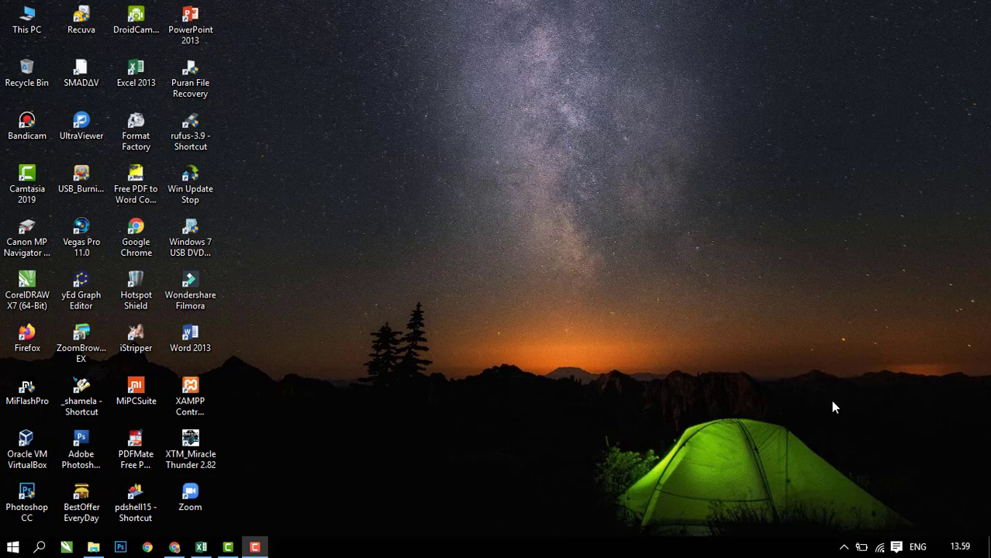
Refresh the desktop and launch Excel 2013 from its desktop icon
right_click(601, 275)
click(622, 310)
double_click(143, 74)
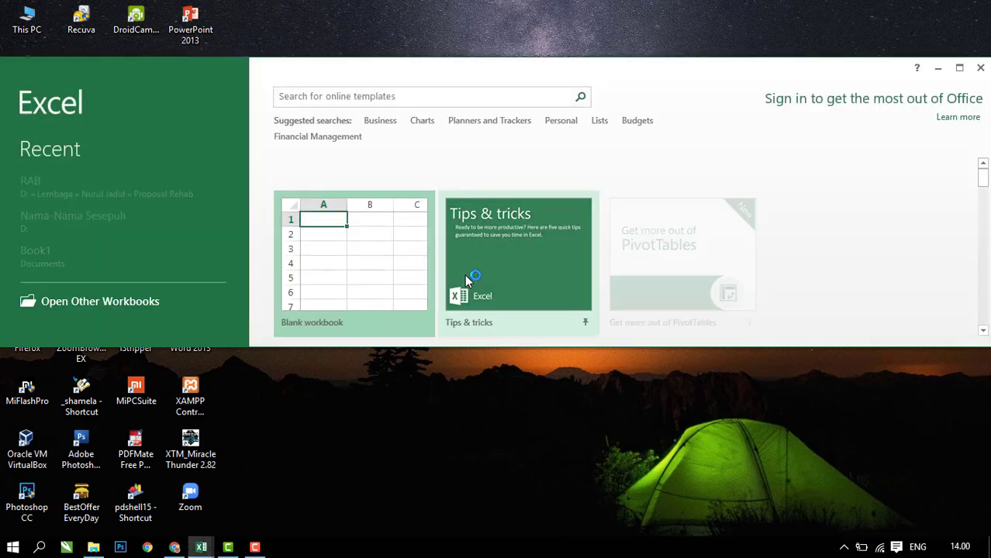
Create a blank workbook, maximize the window and narrow column A
click(386, 247)
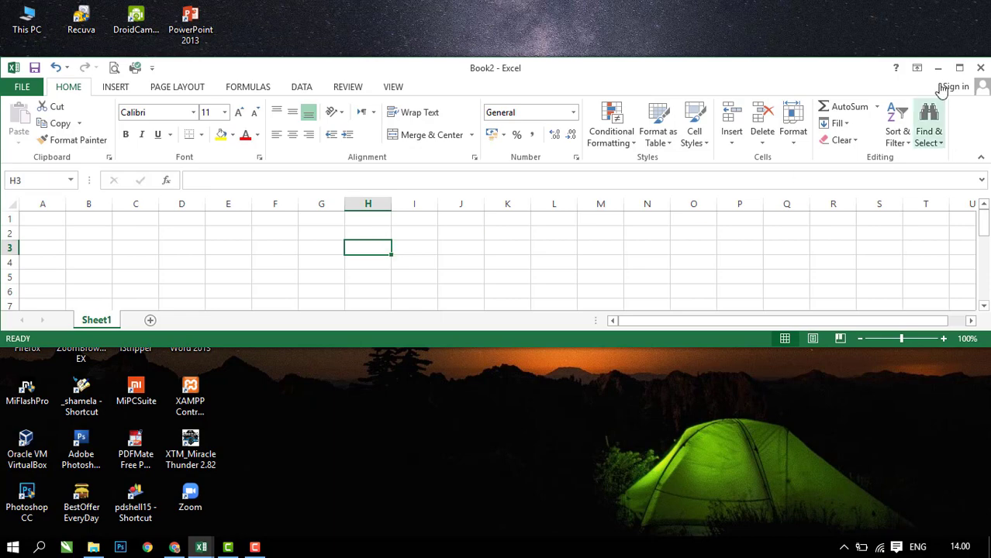
click(959, 67)
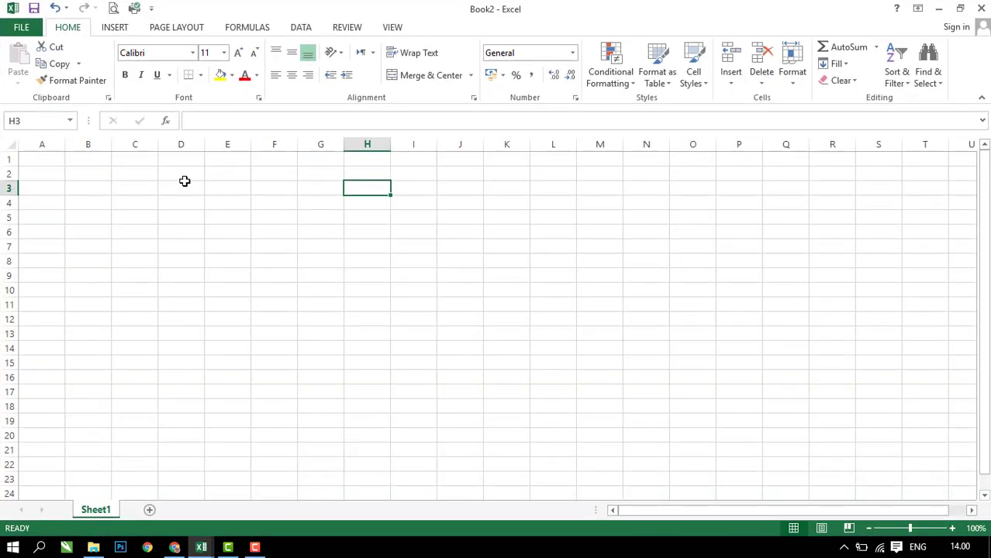
click(184, 185)
click(55, 172)
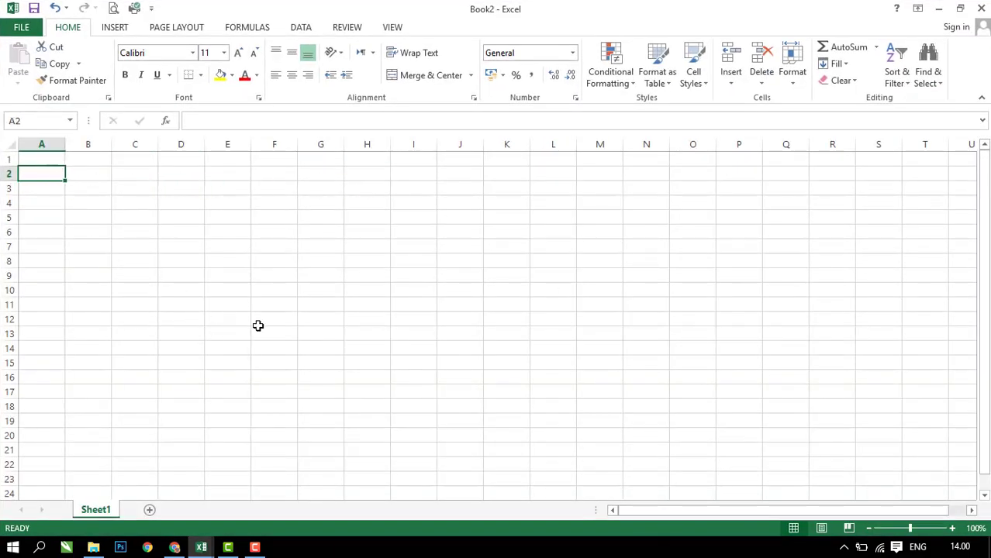
drag(69, 148, 46, 145)
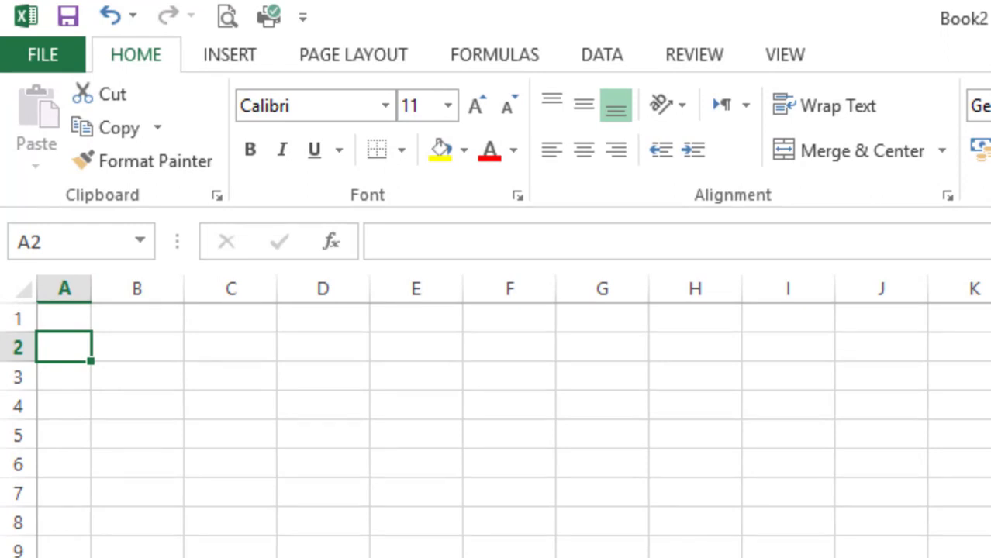
Enter the headers No, Keterangan and Nominal in cells A2:C2
text(nO)
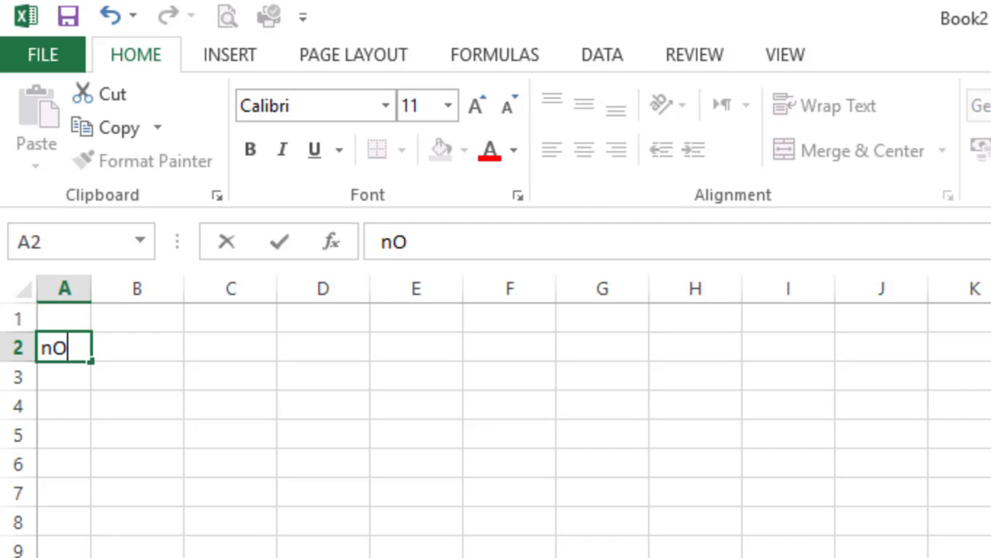
key(BackSpace)
key(BackSpace)
text(No)
key(ctrl+Return)
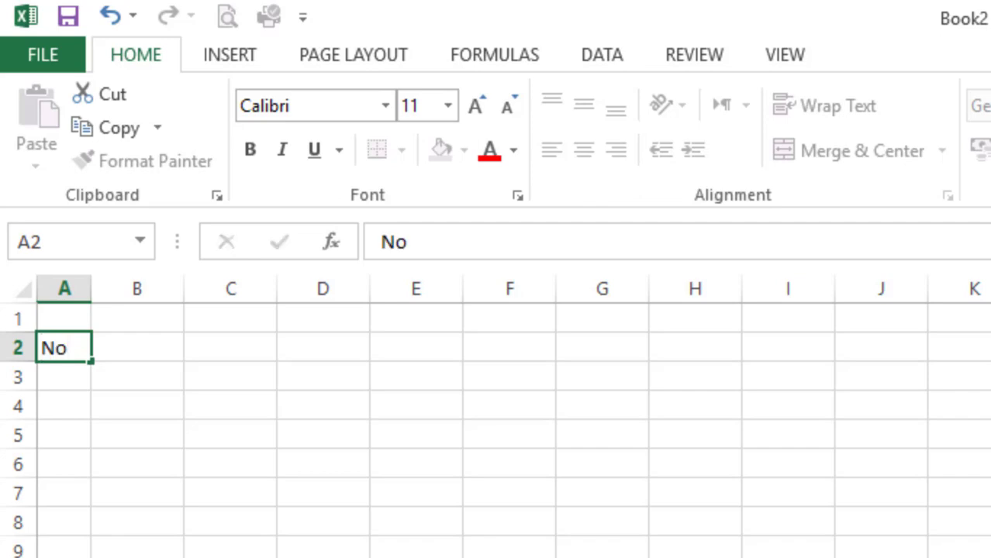
click(137, 347)
text(Keter)
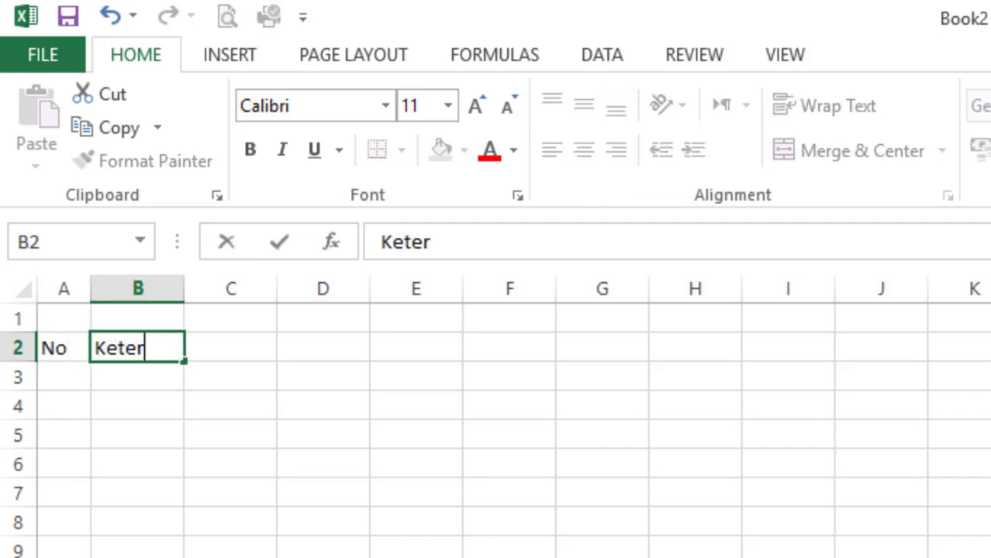
text(angan)
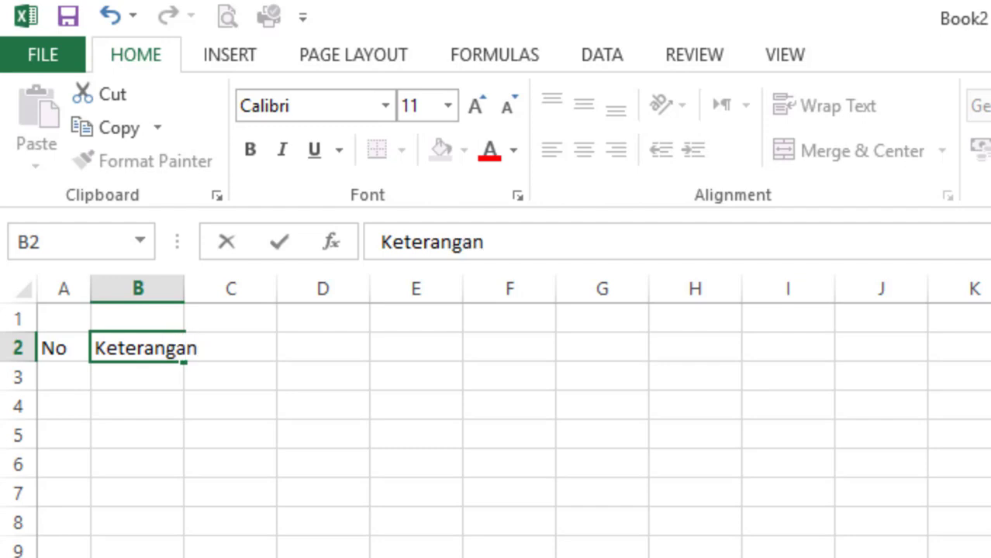
click(230, 348)
text(N)
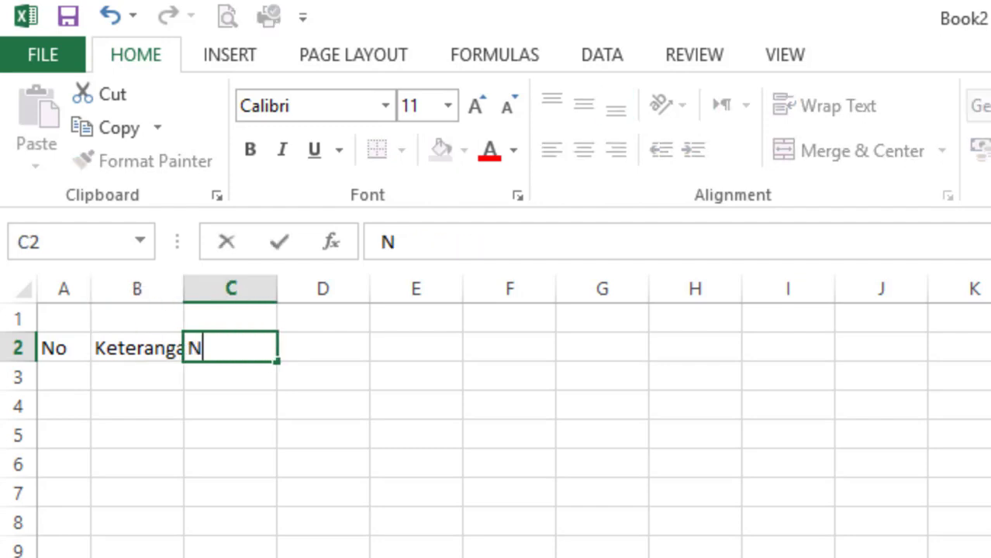
text(ominal)
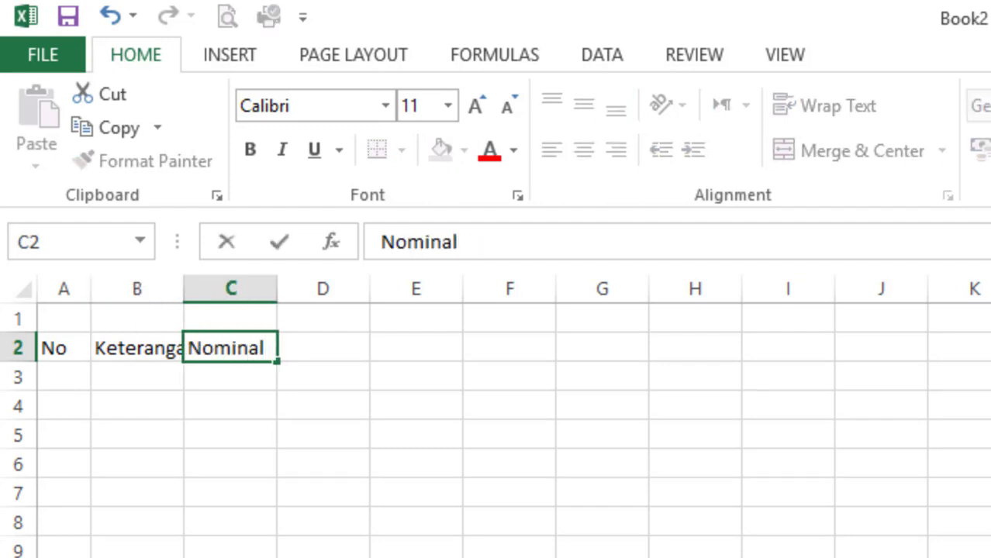
click(231, 555)
Widen columns B and C so the headers fit
drag(184, 292, 345, 293)
drag(439, 293, 503, 302)
click(70, 375)
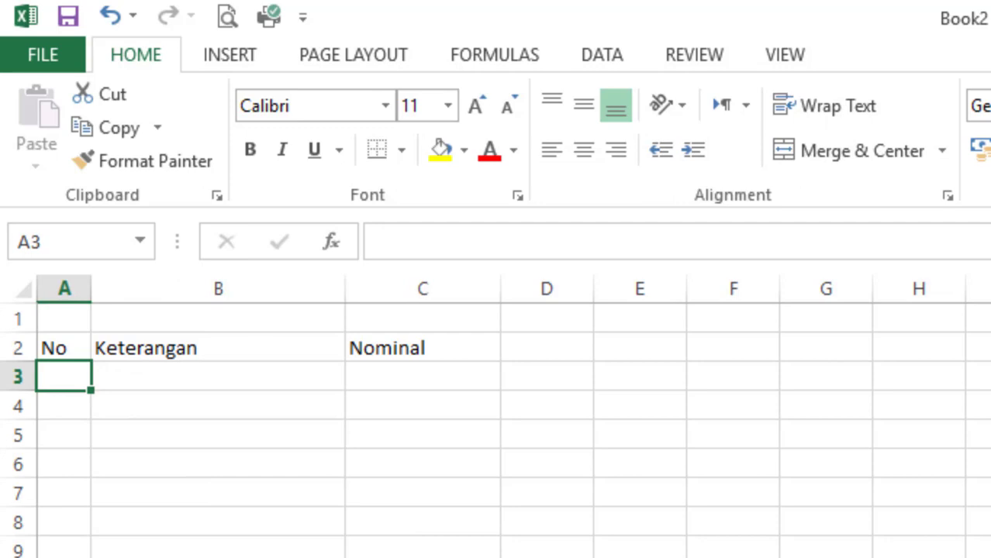
Fill row 3 with 1, Belanja Bahan Bangunan and 2500000
text(1)
key(Tab)
text(B)
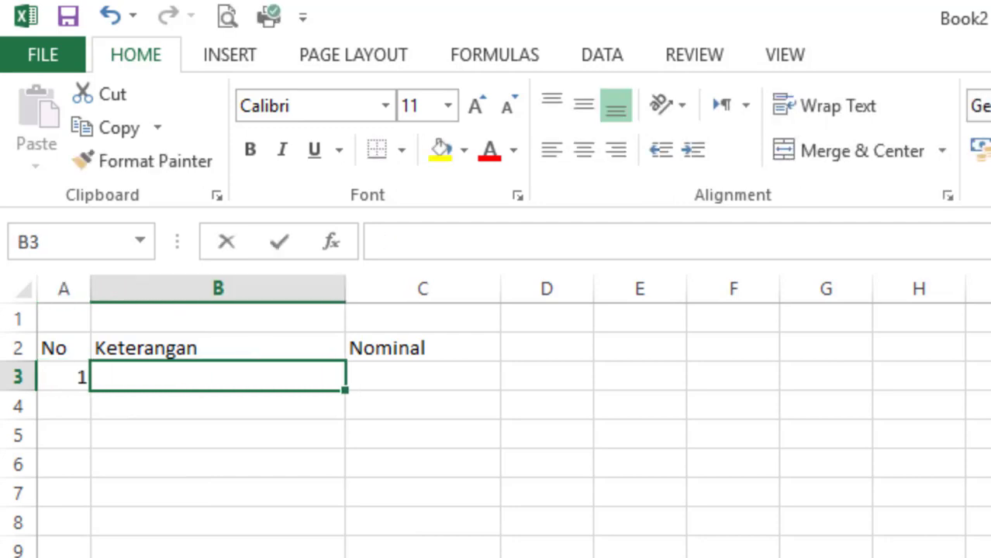
text(elan)
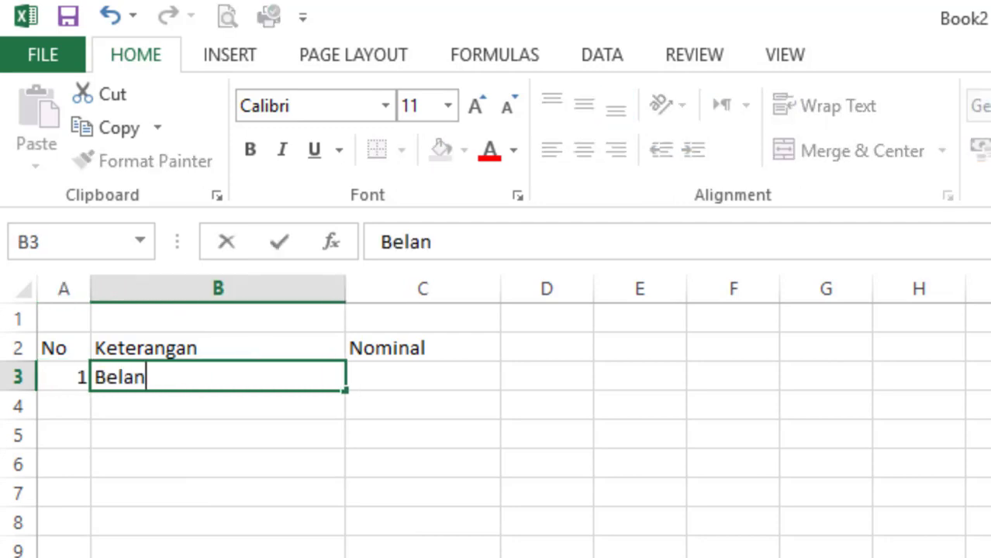
text(ja )
text(Bahan )
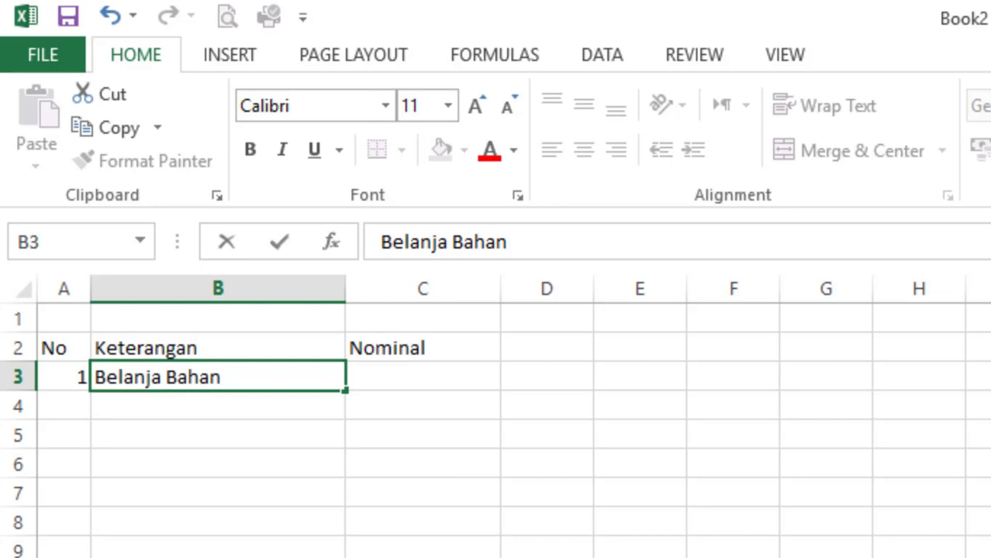
text(Ba)
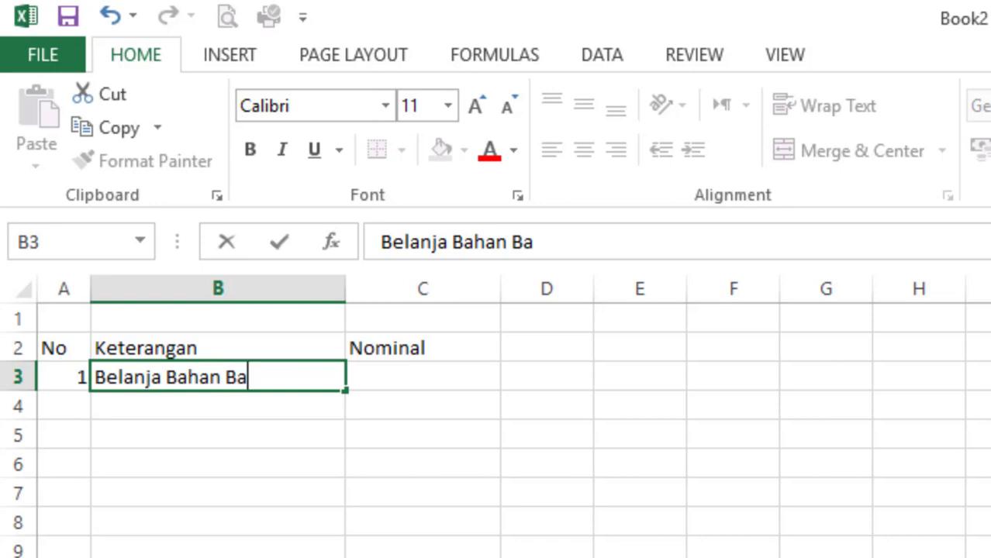
text(ngunan)
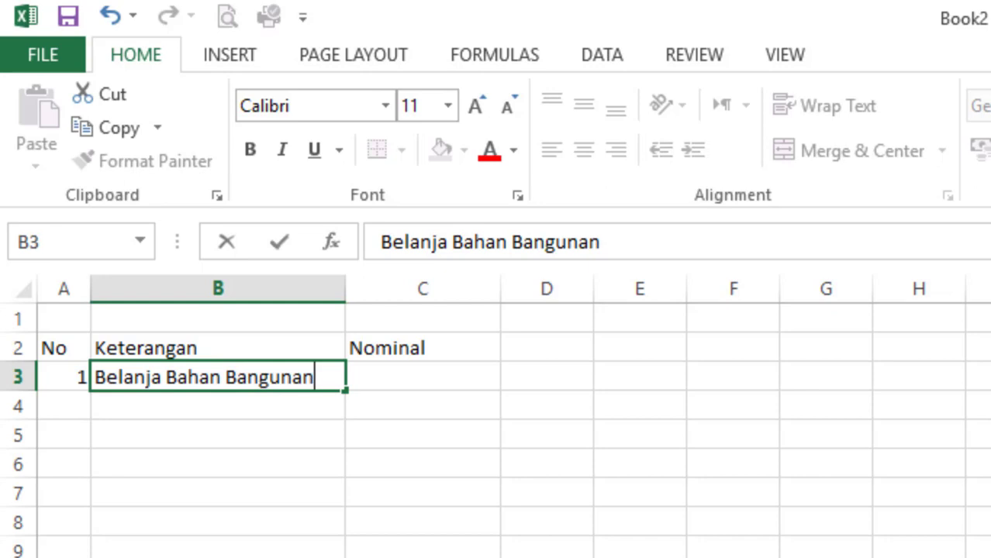
key(Tab)
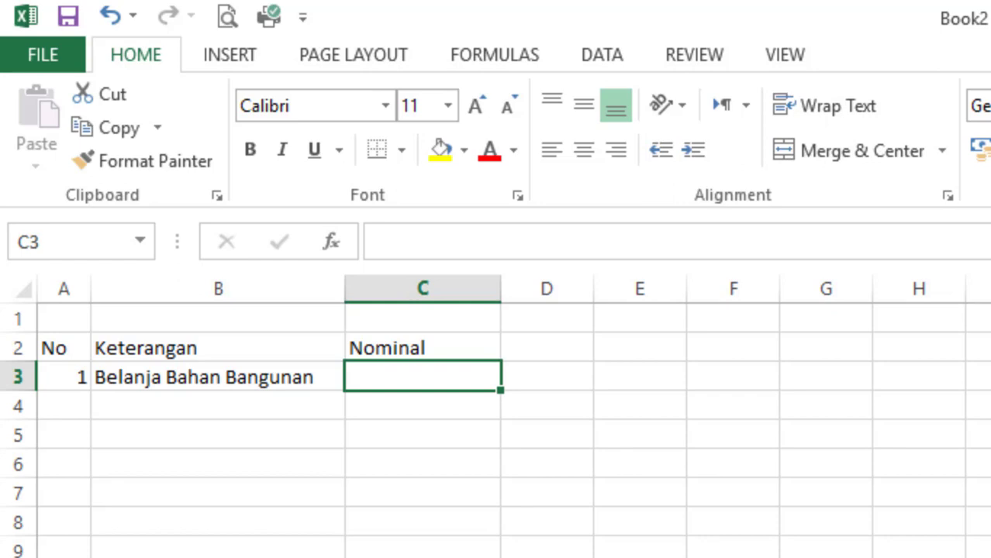
text(25)
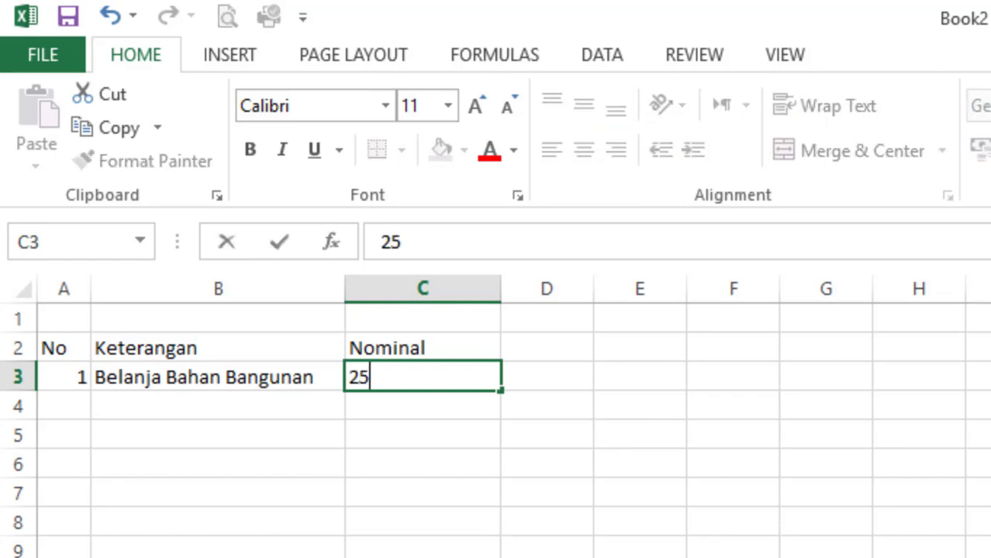
text(00)
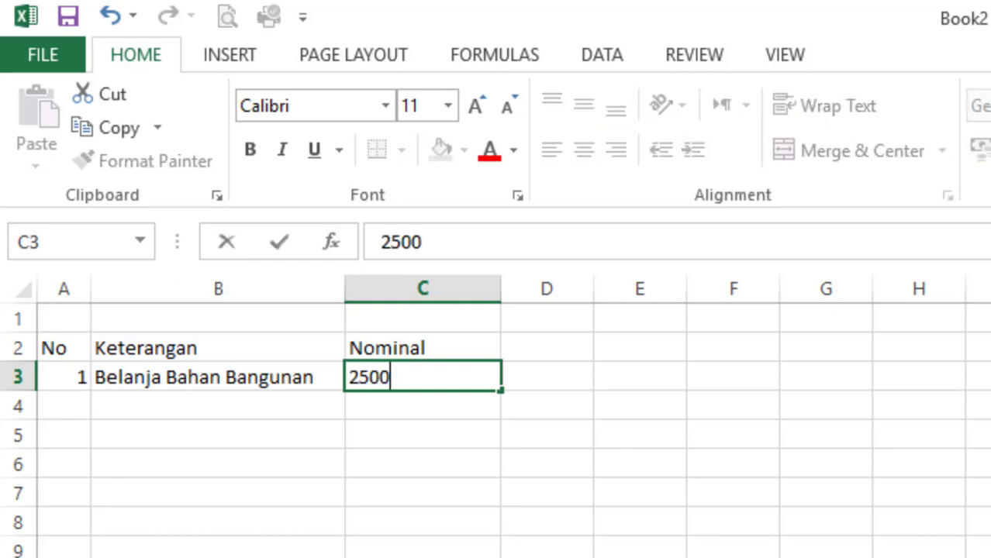
text(000)
key(Return)
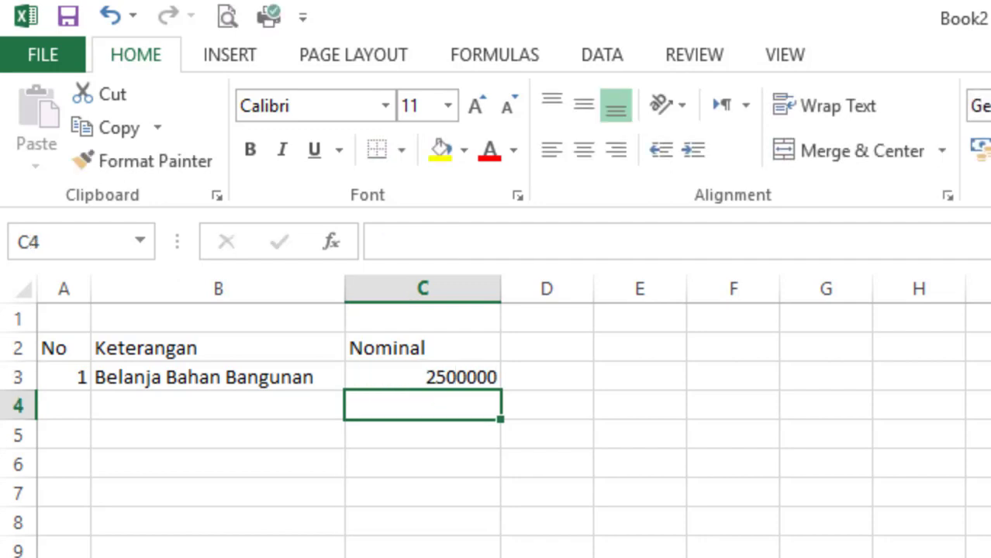
Enter 2 and Belanja Bahan Konsumsi in A4 and B4
click(64, 406)
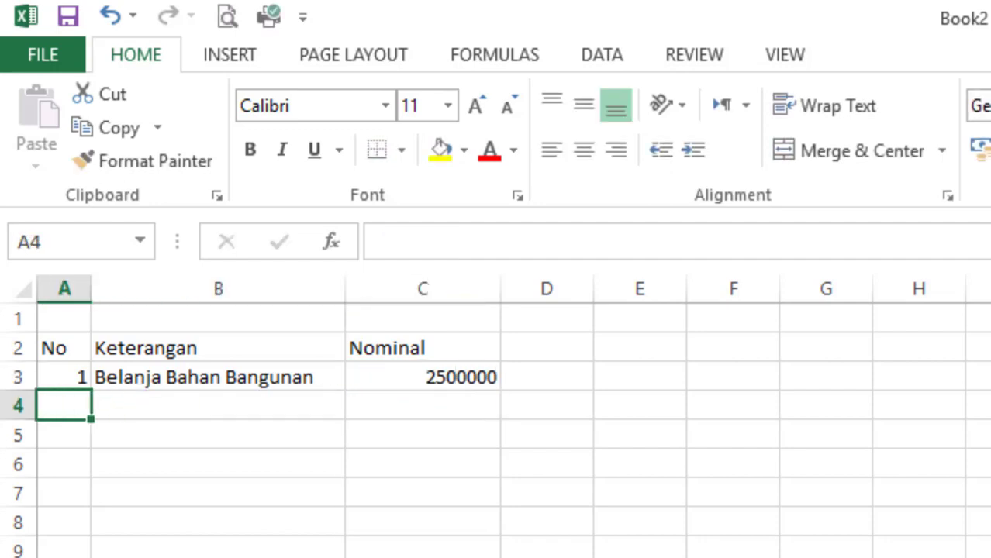
text(2)
click(218, 405)
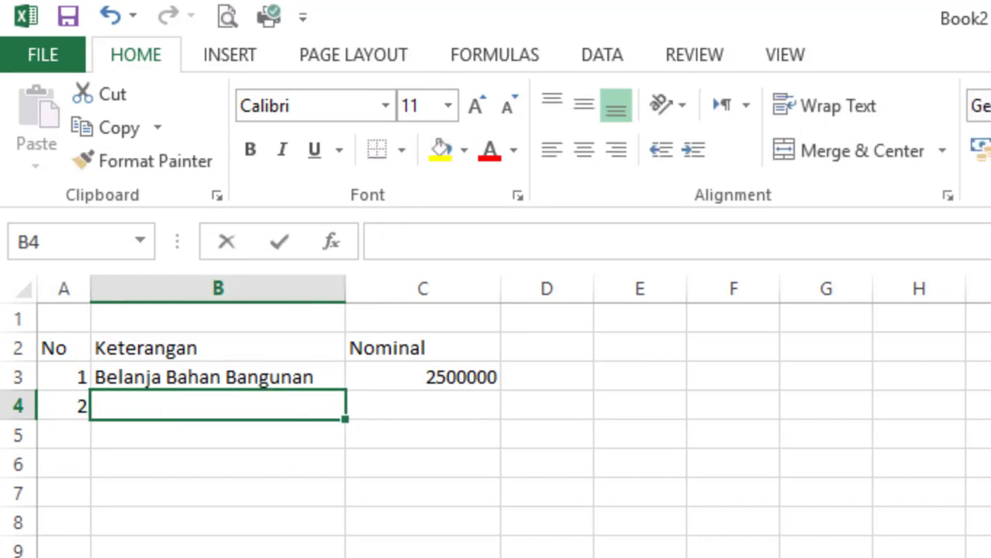
text(Belanja )
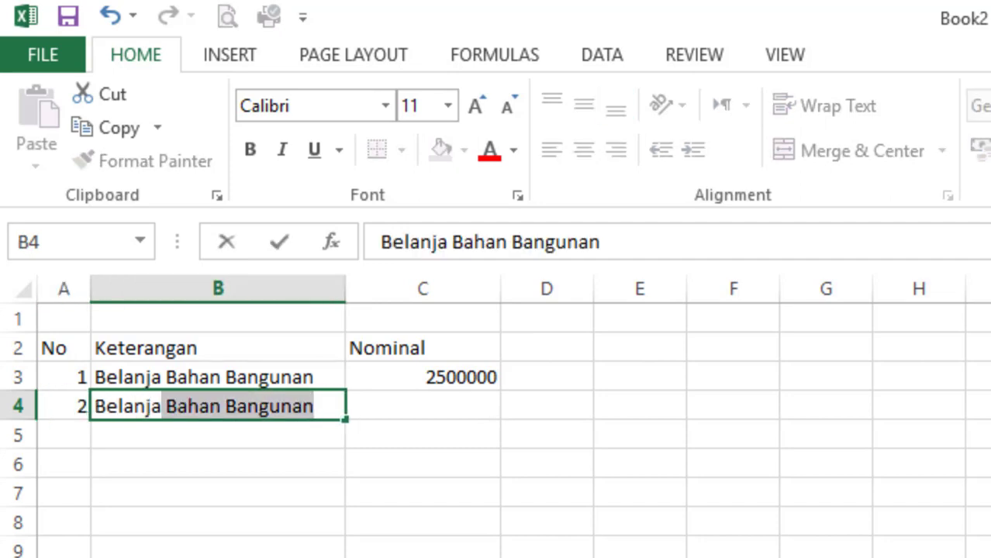
text(Bahan )
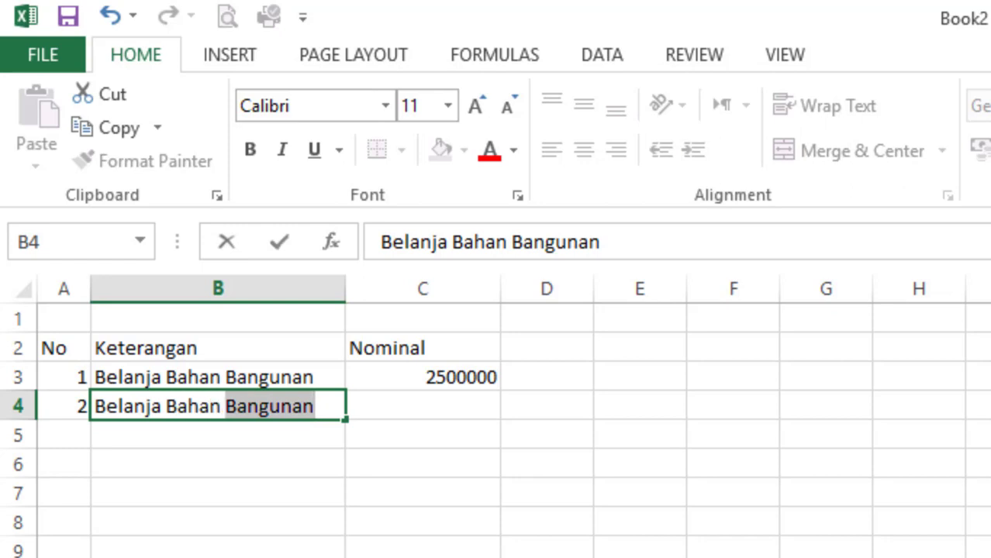
text(Kon)
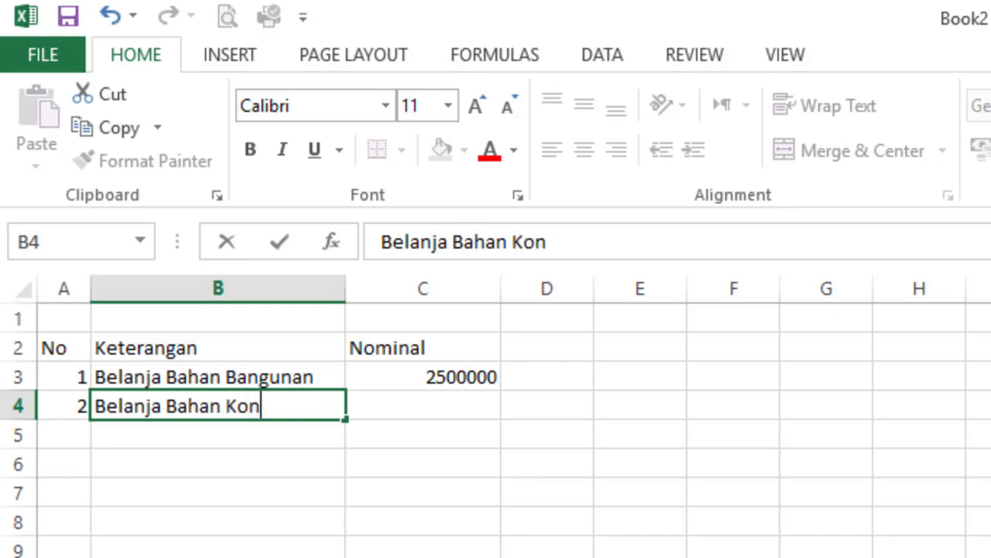
text(sumsi)
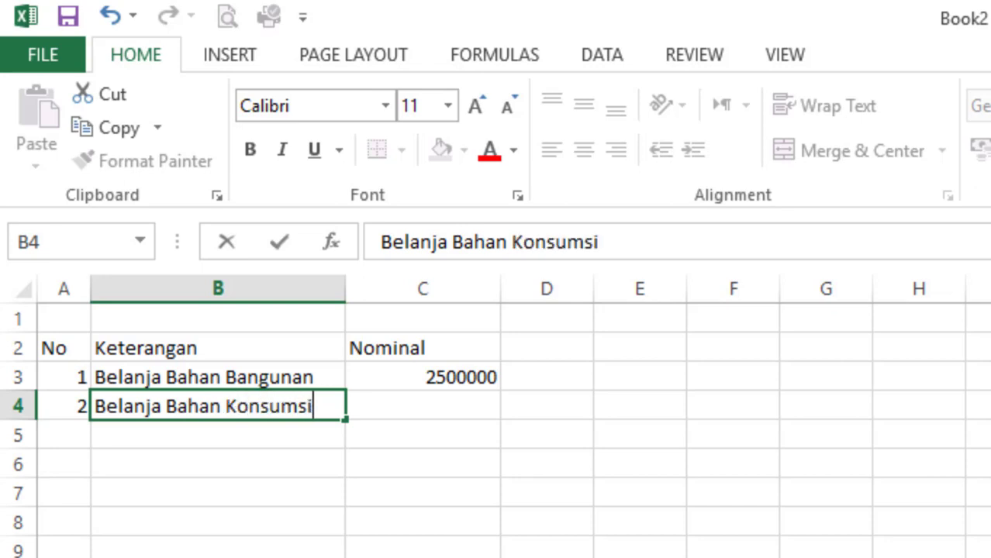
key(Tab)
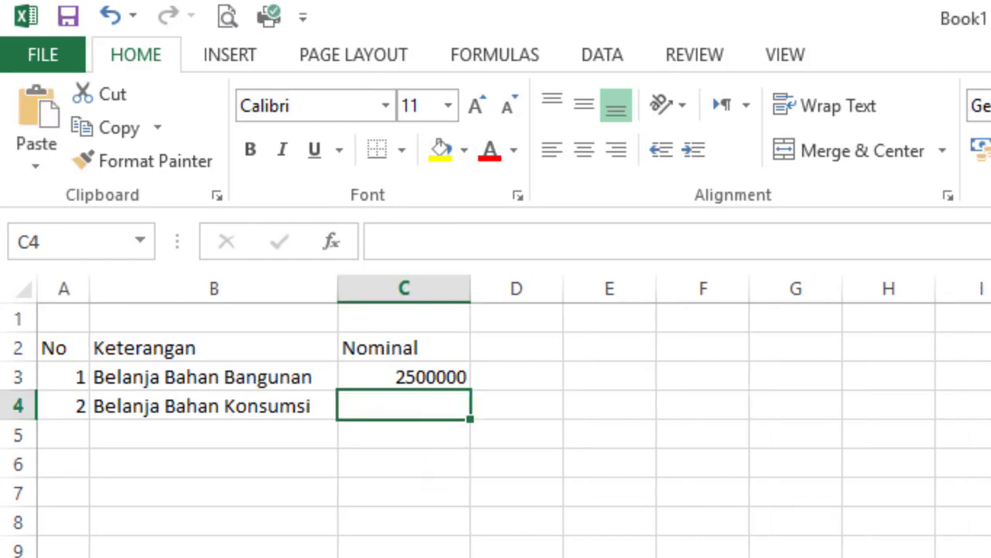
Enter 3000000 as the Belanja Bahan Konsumsi amount in C4 and check both Nominal values
text(3)
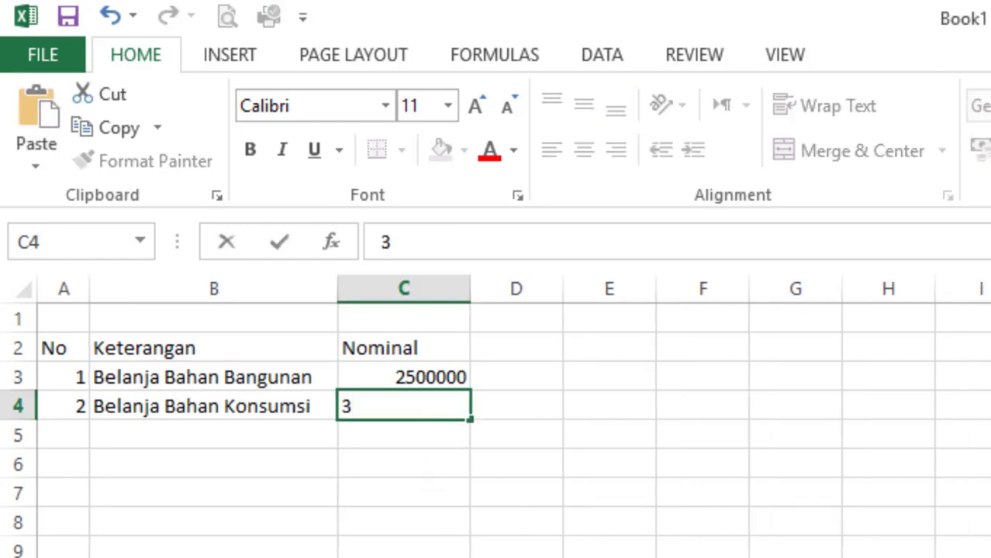
text(00000)
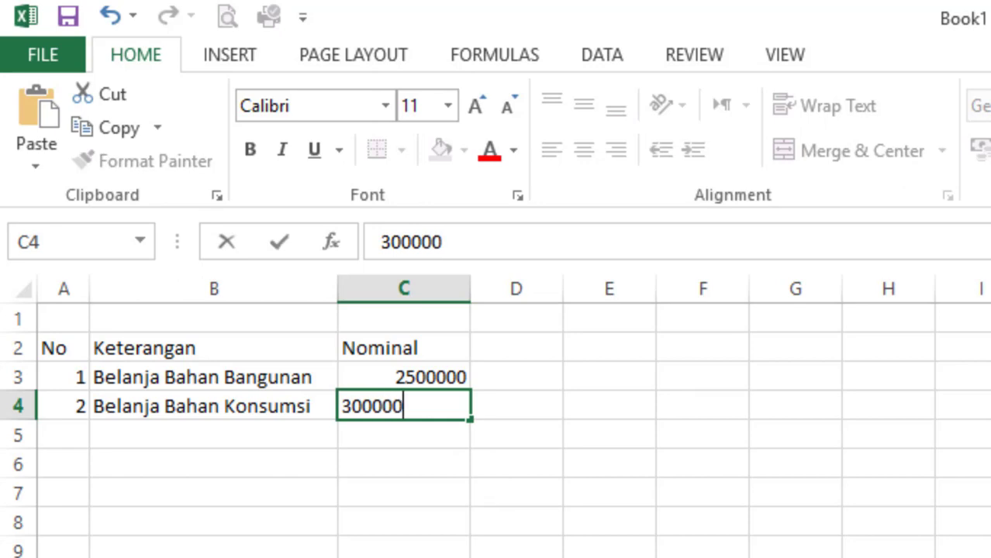
text(0)
key(Return)
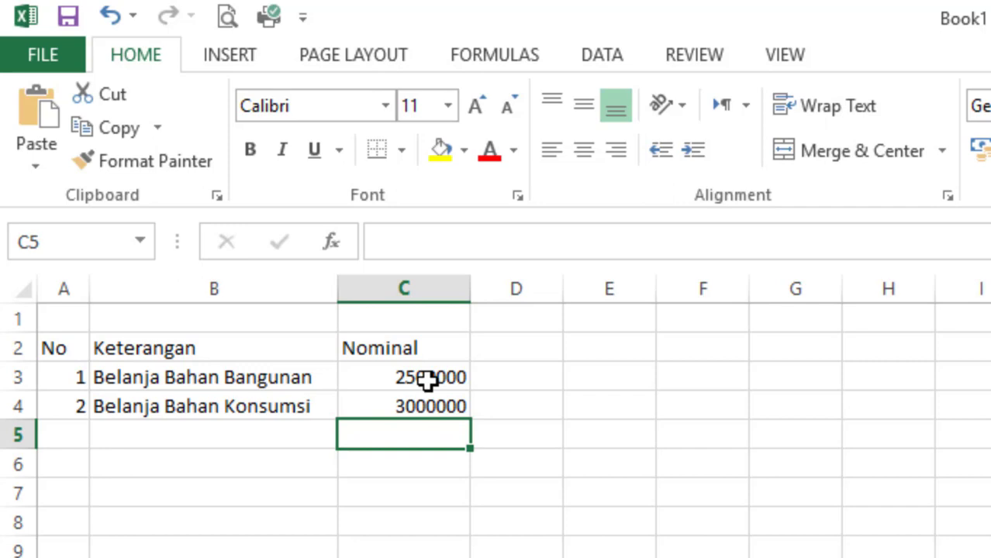
drag(429, 378, 428, 407)
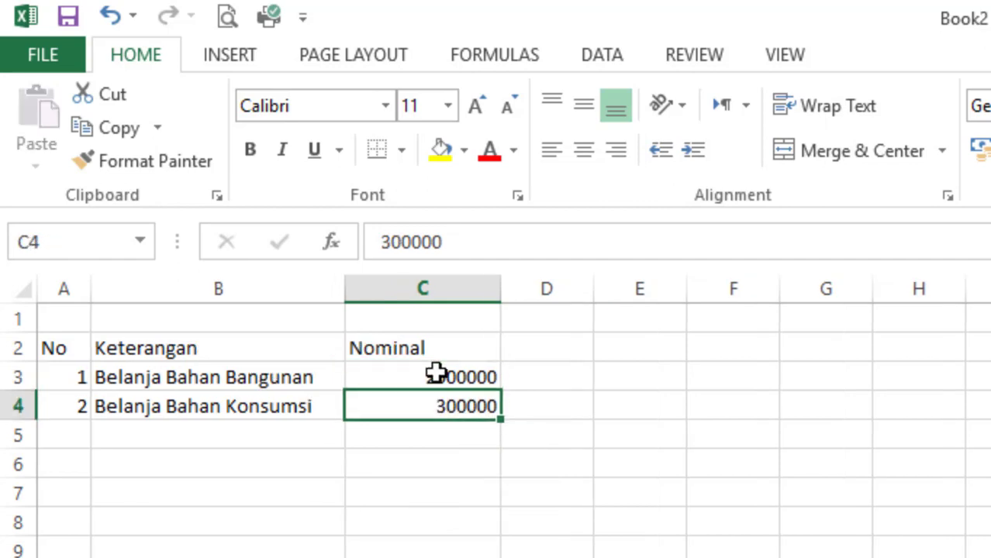
click(437, 404)
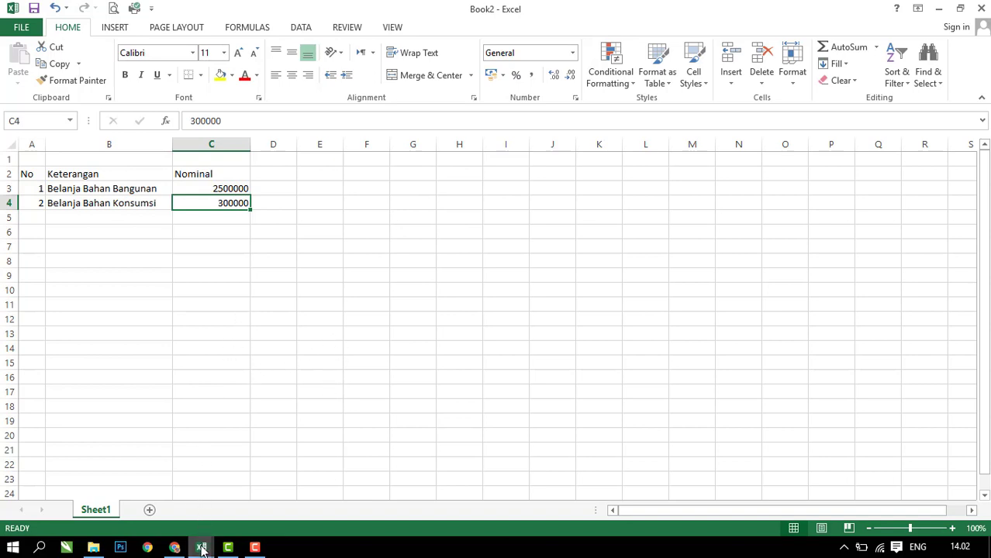
Switch to the RAB workbook and select the unit price and total columns from row 7
mouse_move(203, 549)
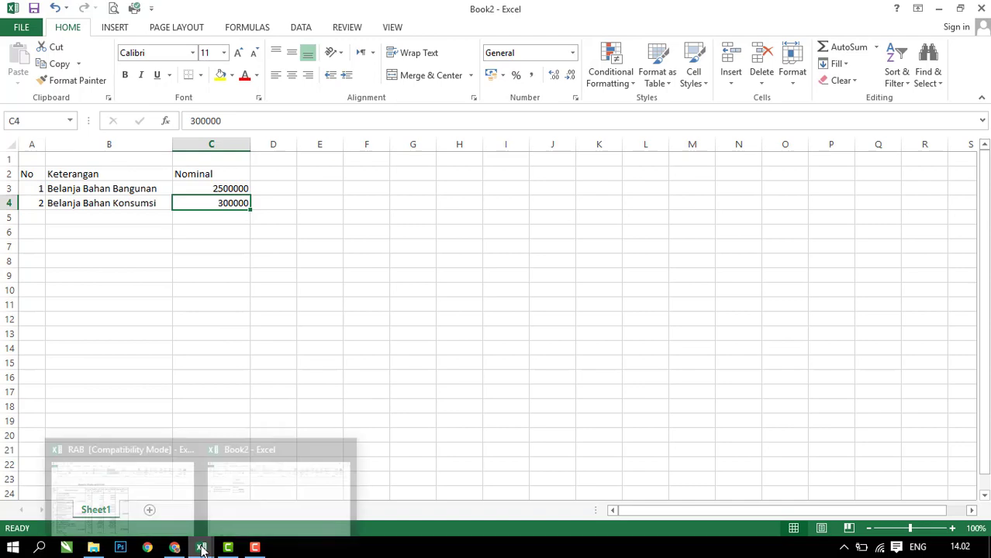
click(172, 514)
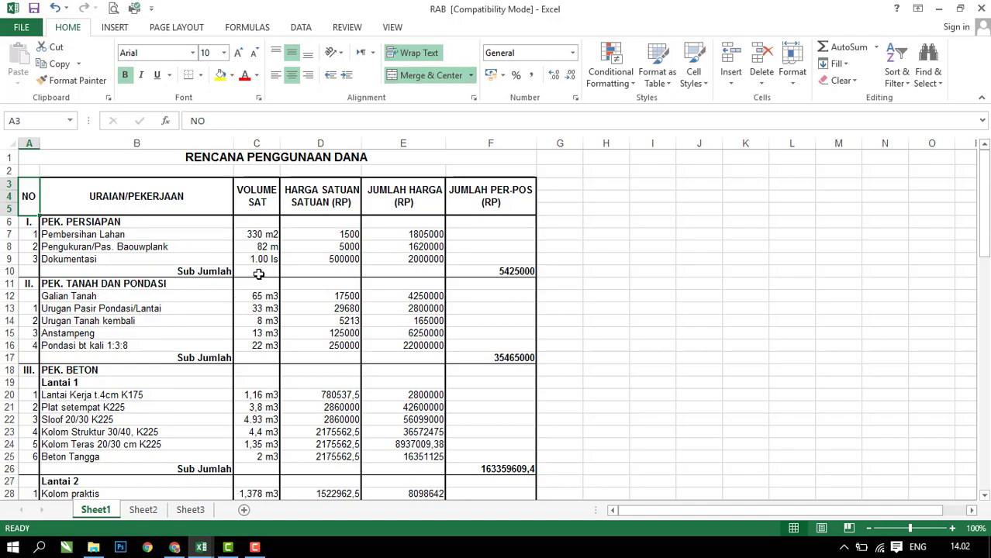
drag(346, 233, 403, 482)
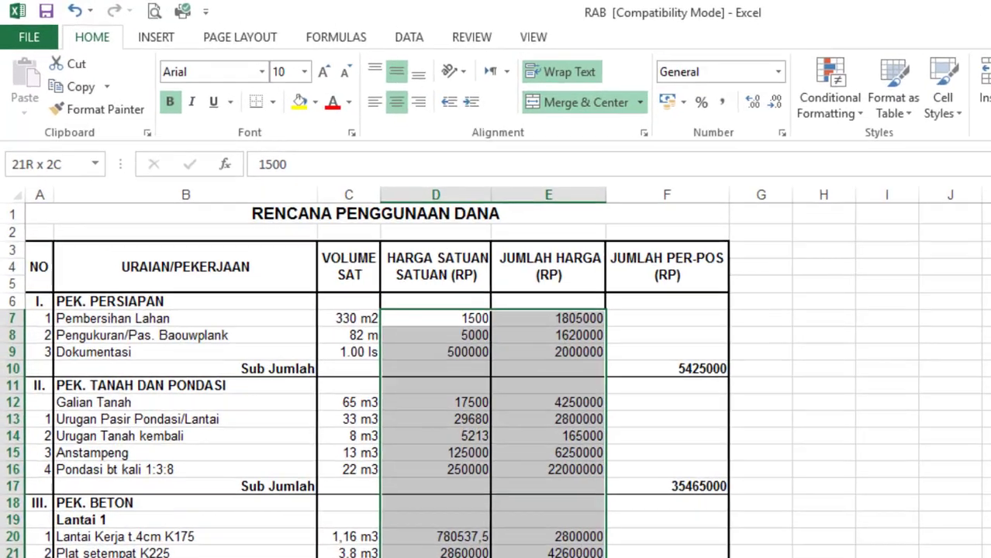
drag(548, 554, 653, 411)
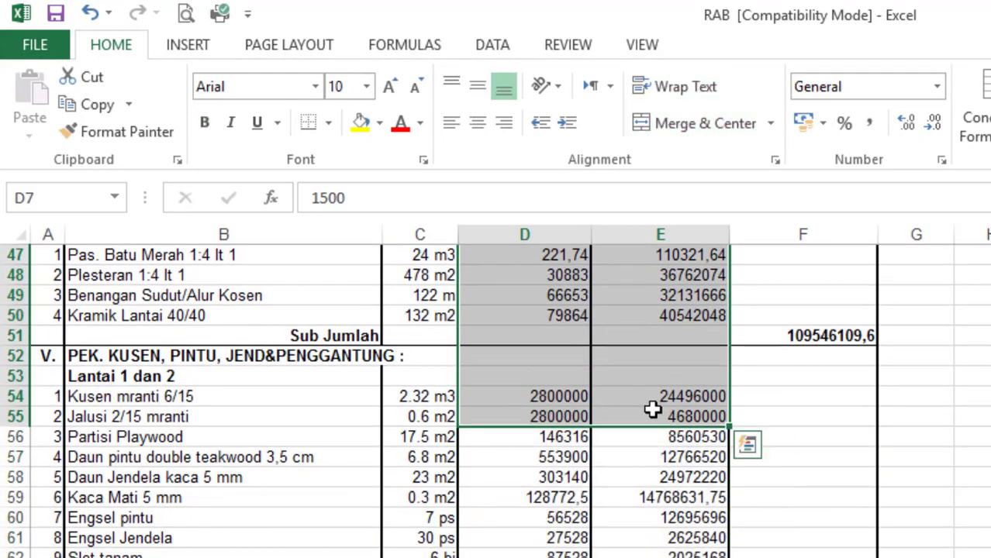
scroll(653, 414, up, 6)
scroll(653, 415, up, 9)
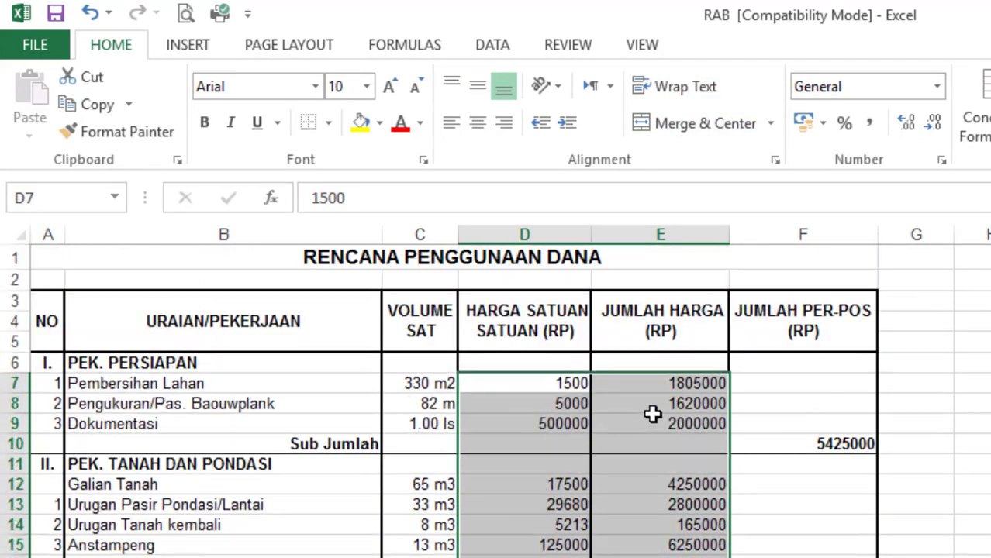
click(542, 363)
click(426, 363)
Inspect the unit price 1500 in D7 and the totals 1805000 in E7 and 2000000 in E9
click(572, 382)
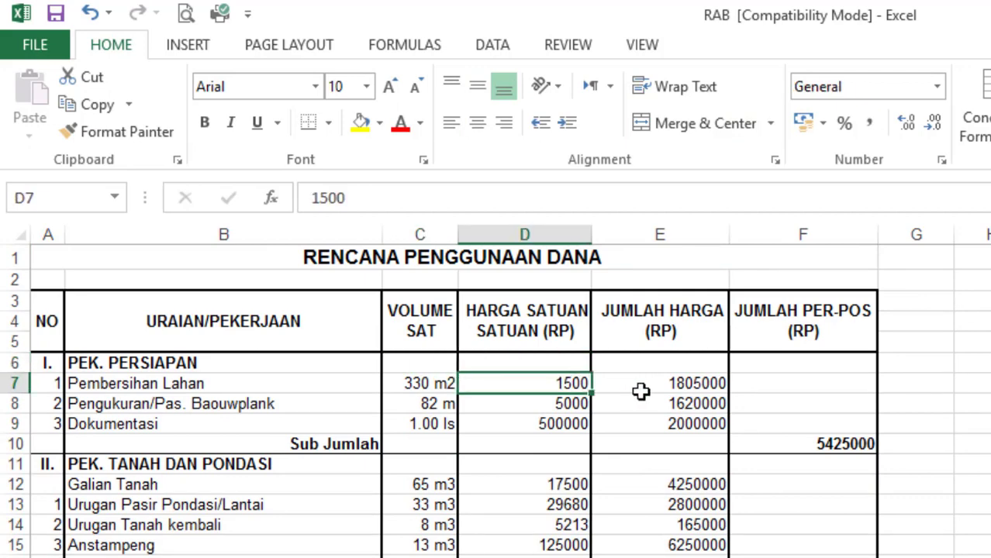
click(642, 388)
click(654, 427)
click(759, 427)
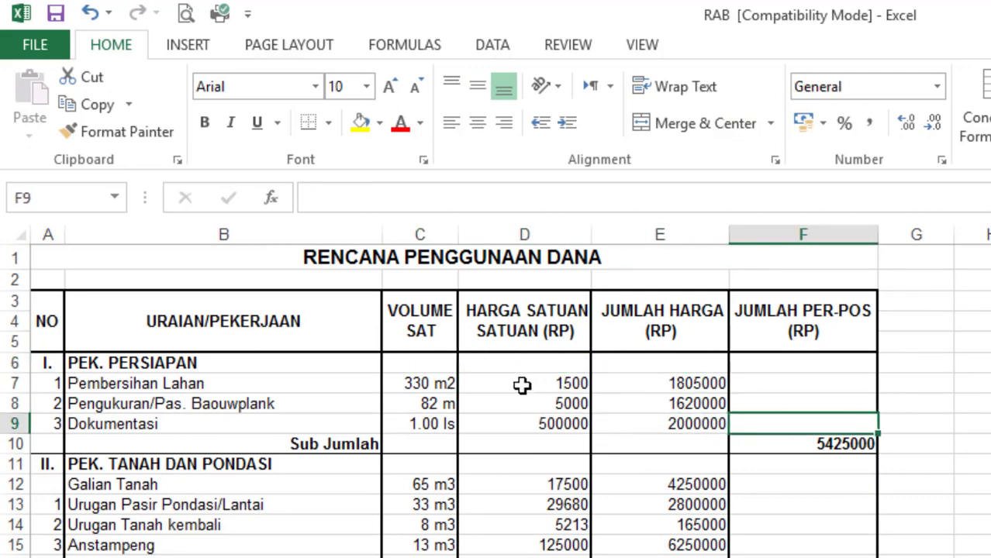
drag(522, 386, 690, 540)
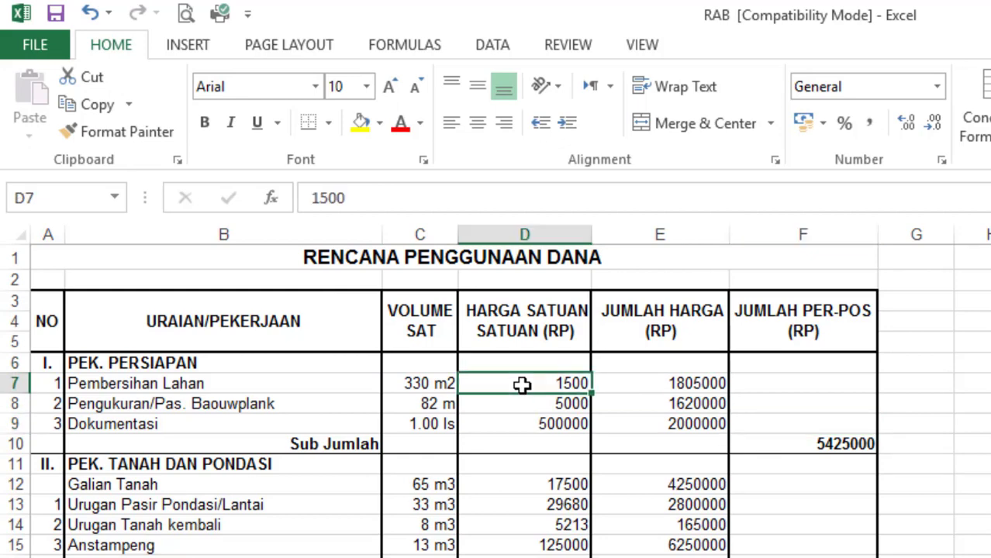
click(690, 541)
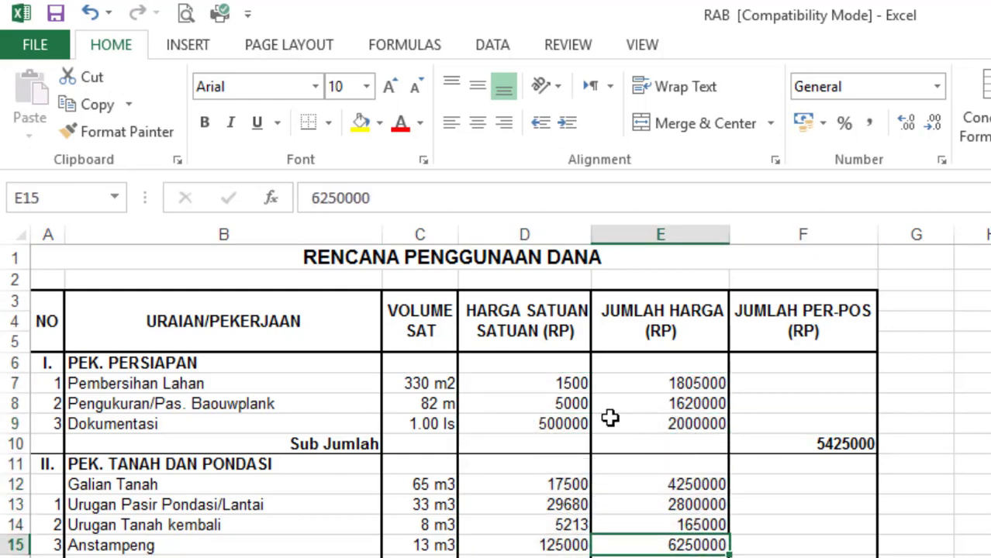
click(609, 418)
click(542, 385)
click(619, 387)
click(557, 383)
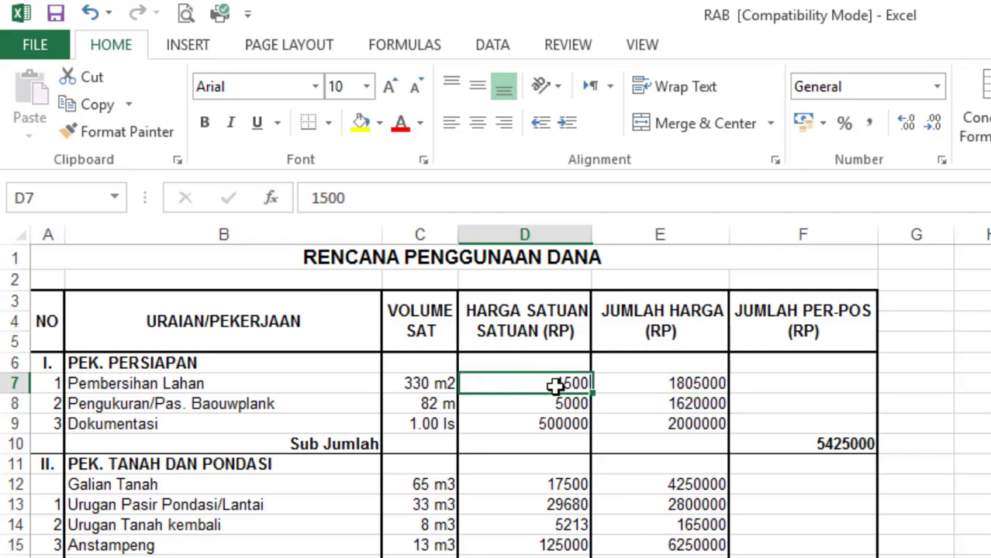
click(685, 382)
click(787, 509)
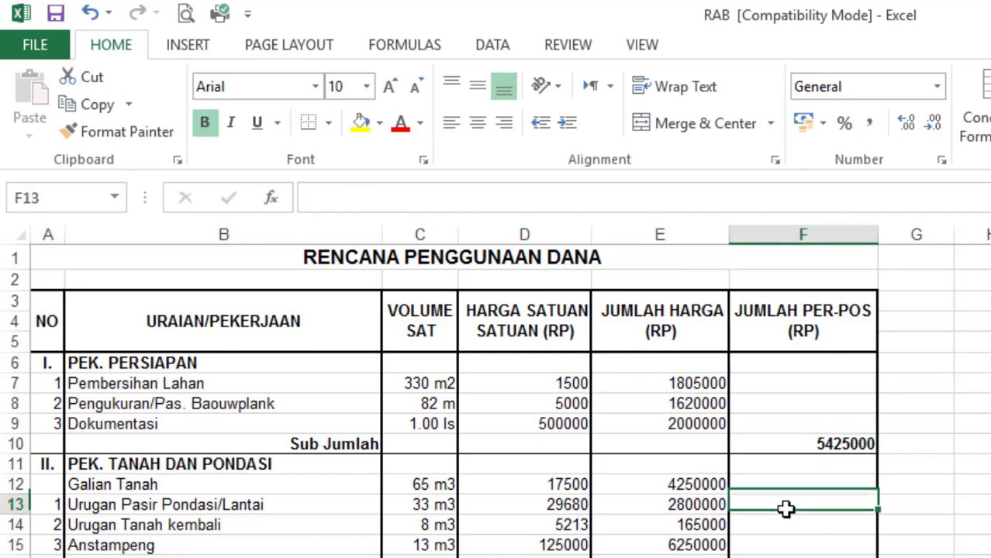
click(697, 388)
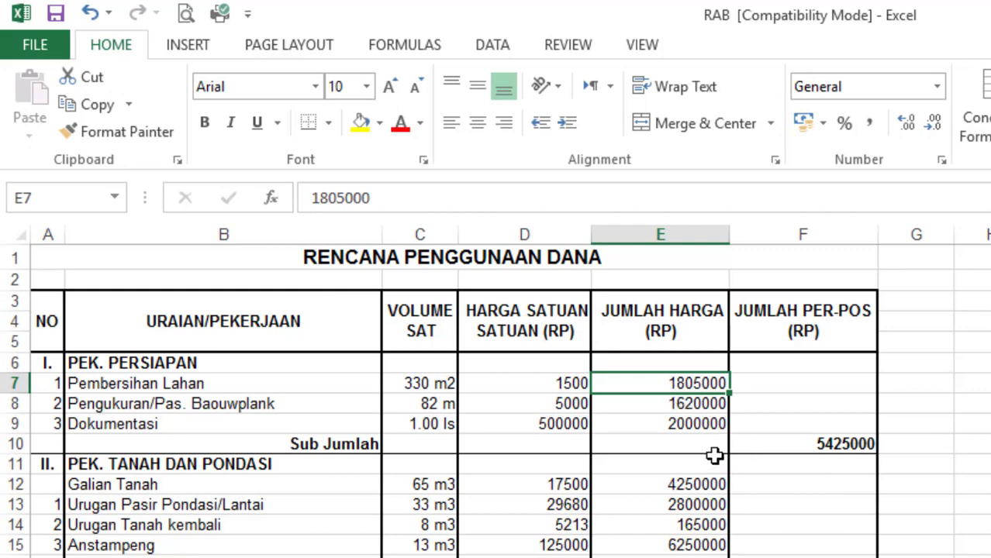
Edit E7 to read 1.805.000 with dot separators, then review the sheet through PEK. ATAP
double_click(679, 383)
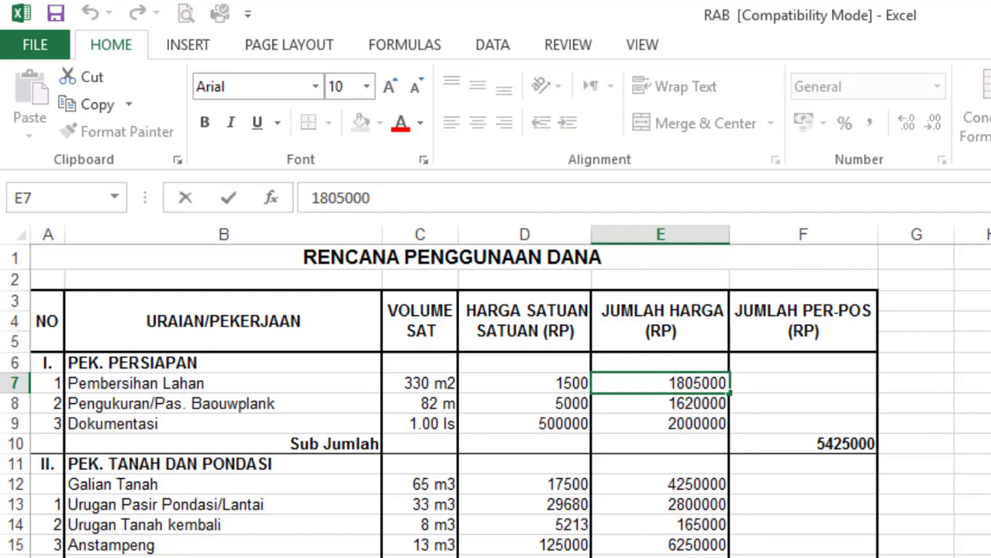
text(.805)
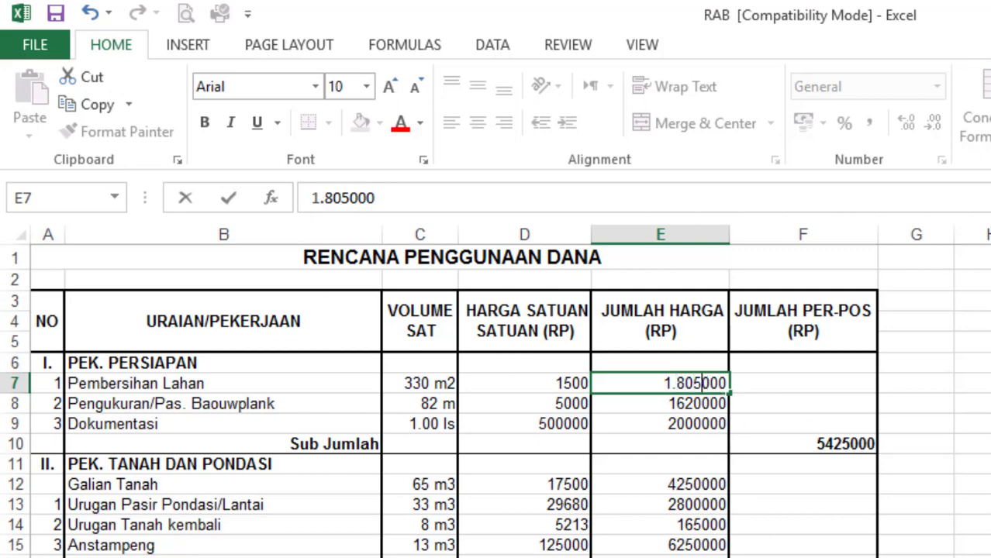
text(.)
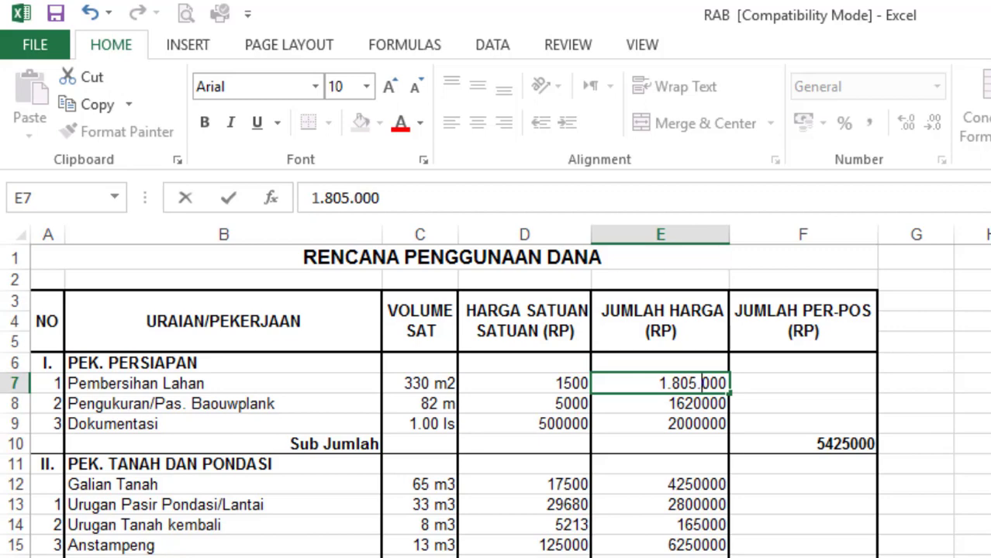
key(Return)
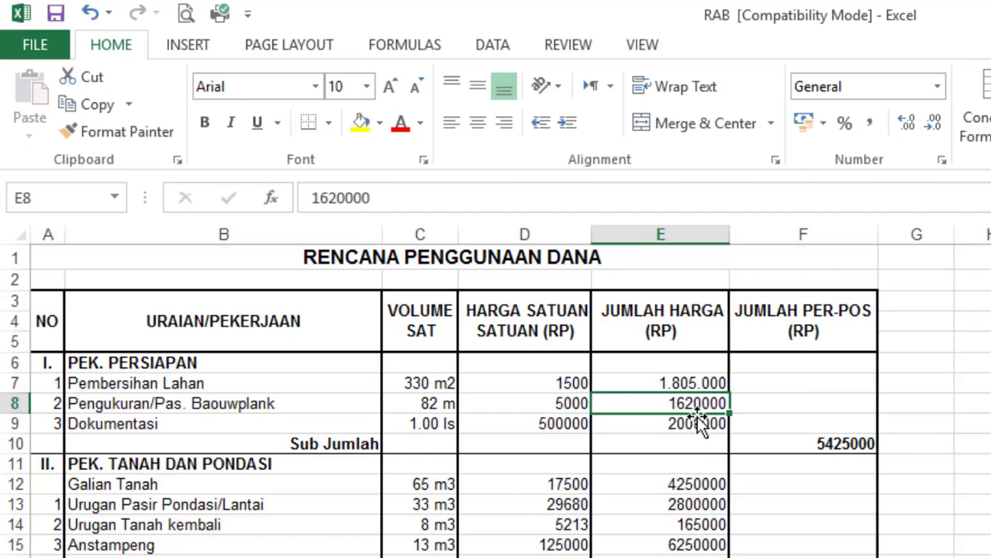
scroll(697, 417, down, 4)
scroll(697, 422, down, 2)
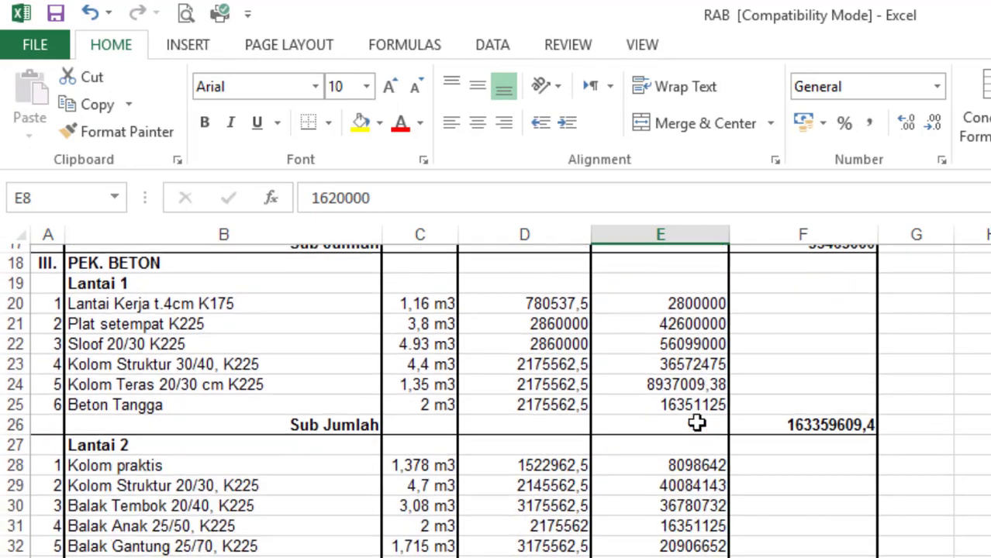
scroll(697, 421, down, 1)
scroll(697, 422, down, 2)
scroll(697, 423, down, 1)
scroll(697, 422, down, 1)
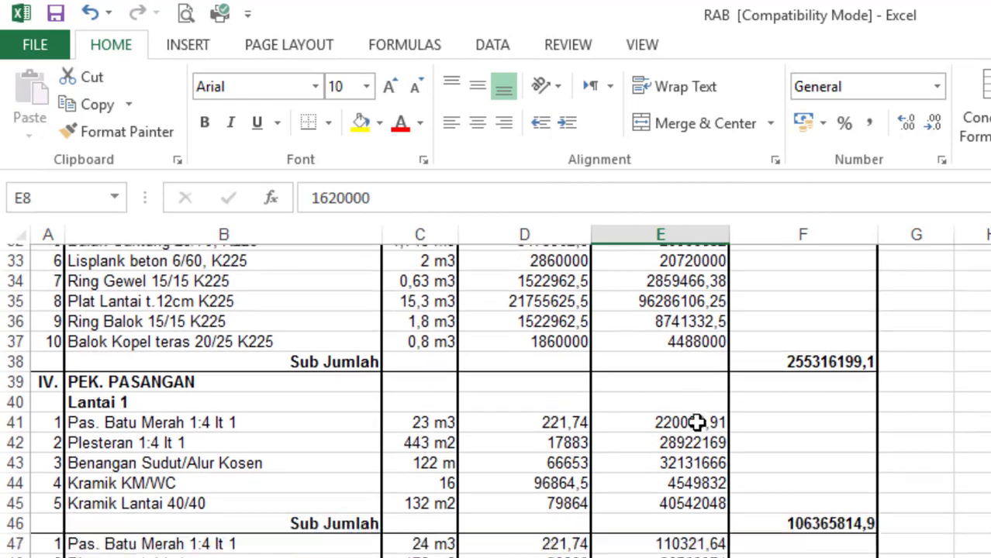
scroll(696, 423, down, 1)
scroll(696, 422, down, 1)
scroll(696, 423, down, 1)
scroll(696, 422, down, 1)
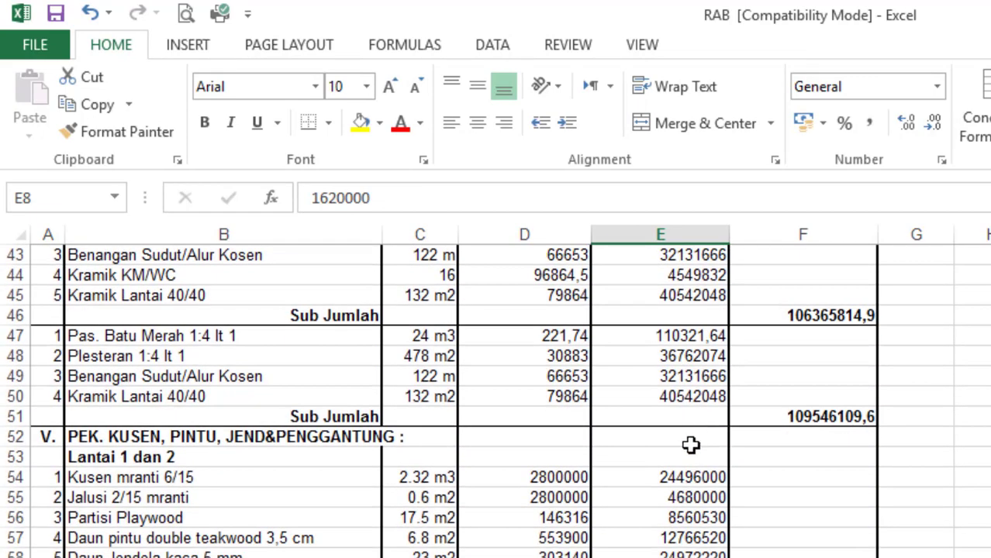
scroll(693, 446, down, 1)
scroll(712, 492, down, 1)
scroll(688, 486, down, 2)
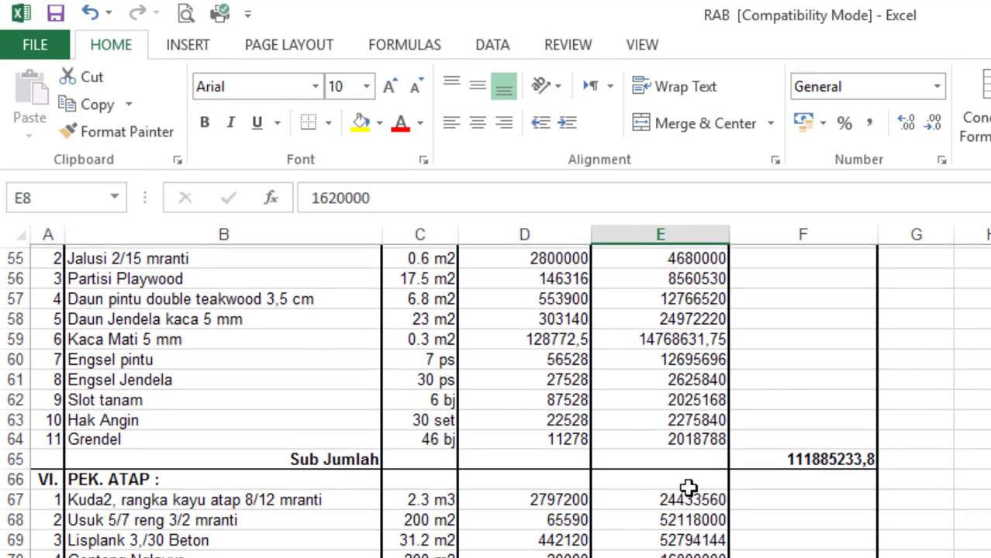
scroll(686, 491, up, 4)
scroll(688, 485, up, 8)
scroll(685, 482, up, 6)
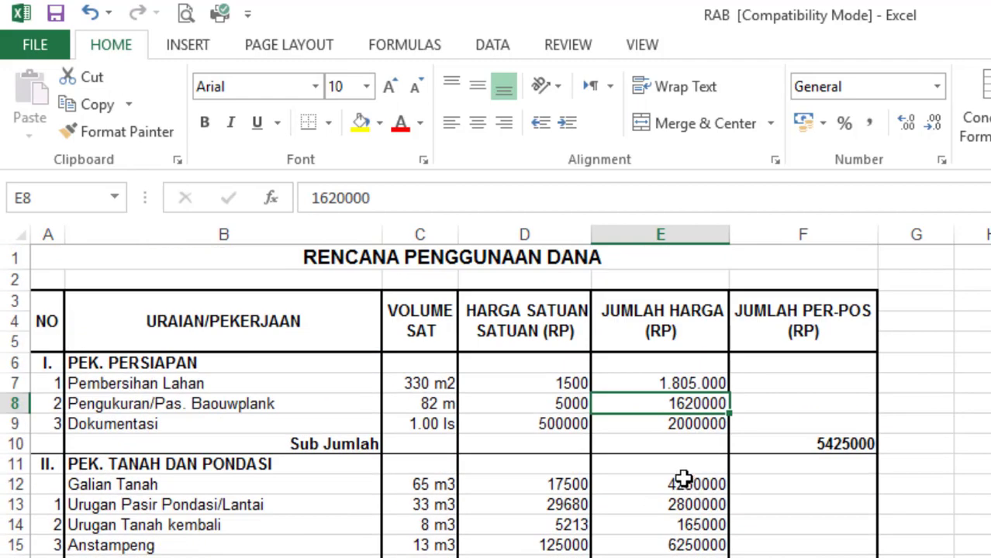
Change E7 to the text entry "Rp. 1805000"
click(660, 385)
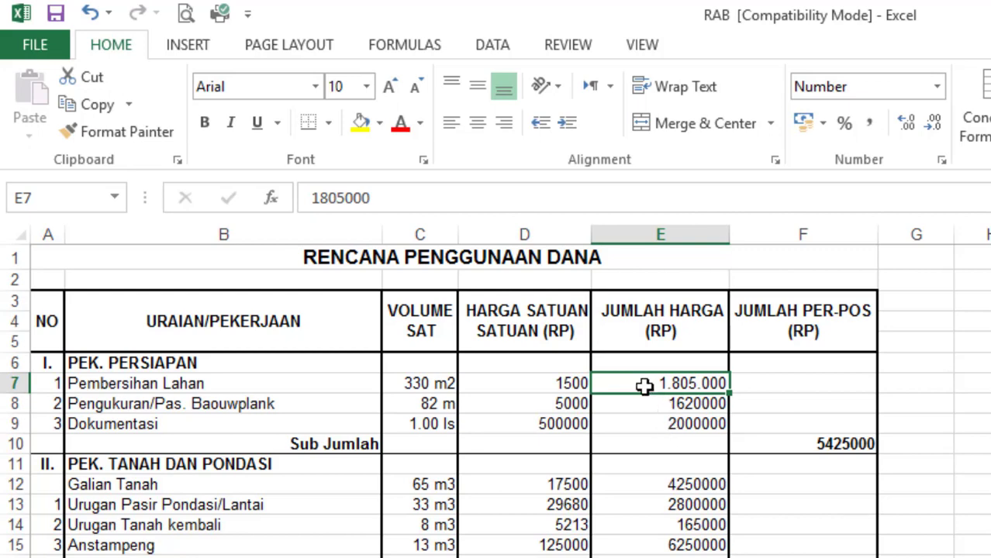
double_click(645, 385)
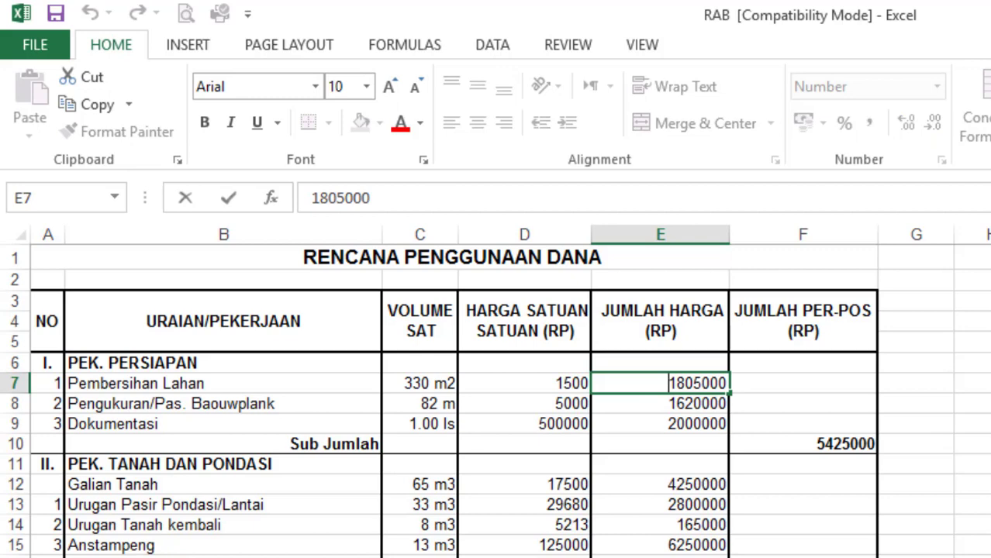
text(R)
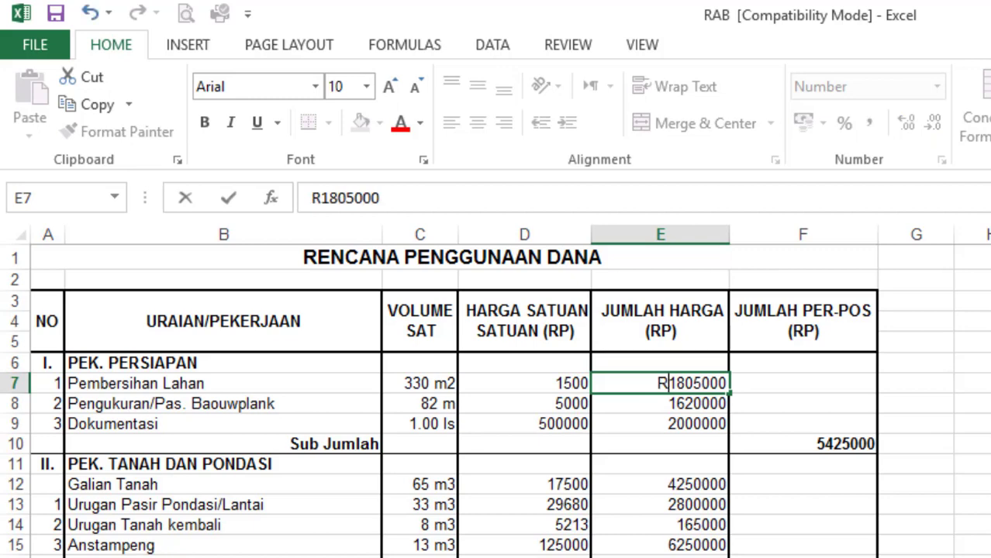
text(p.)
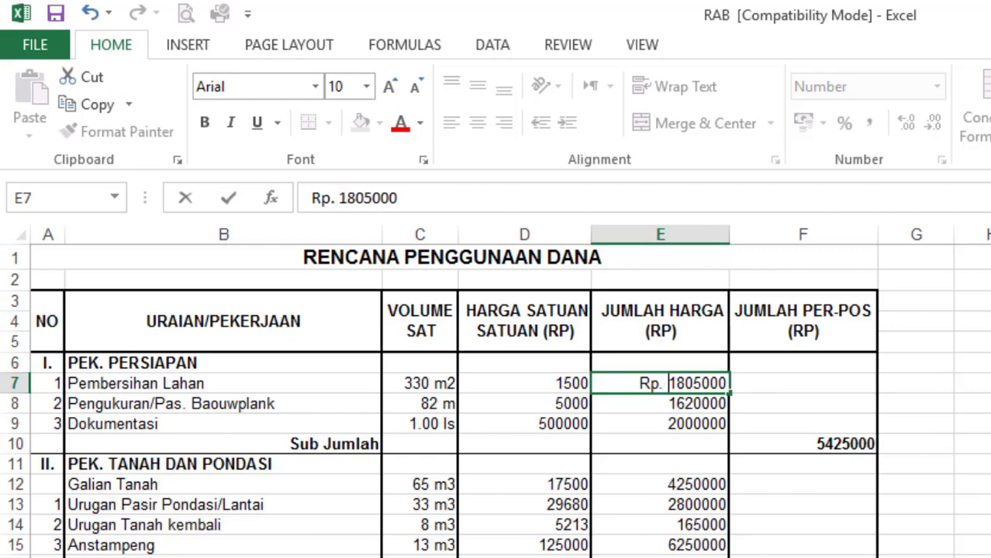
key(Return)
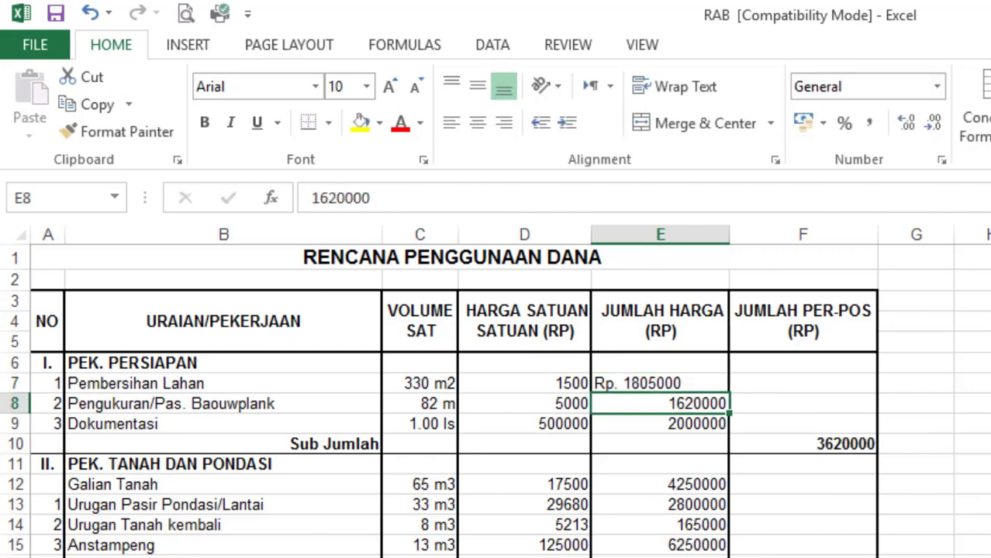
Compare the contents of cells E8, E9 and E10 against E7
click(657, 380)
click(684, 438)
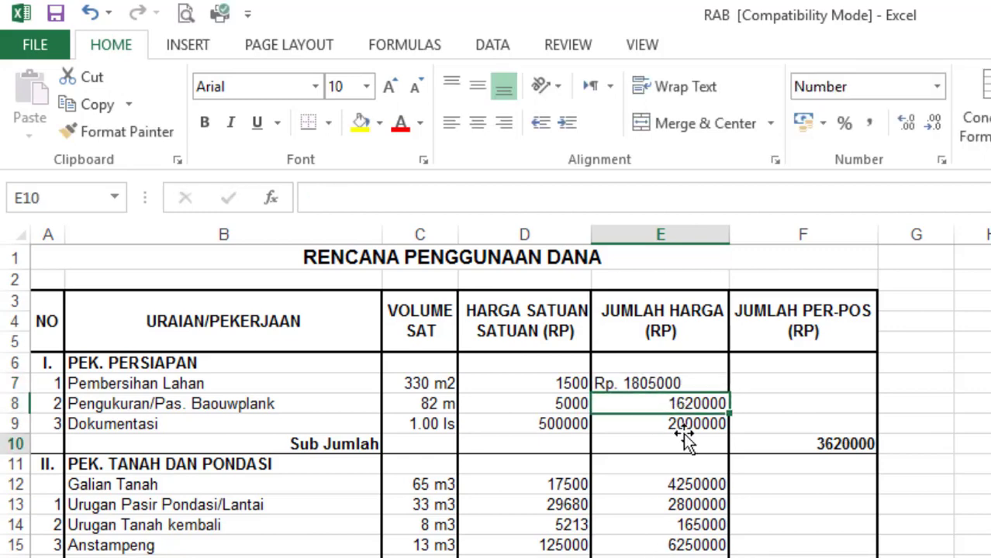
click(668, 402)
click(665, 418)
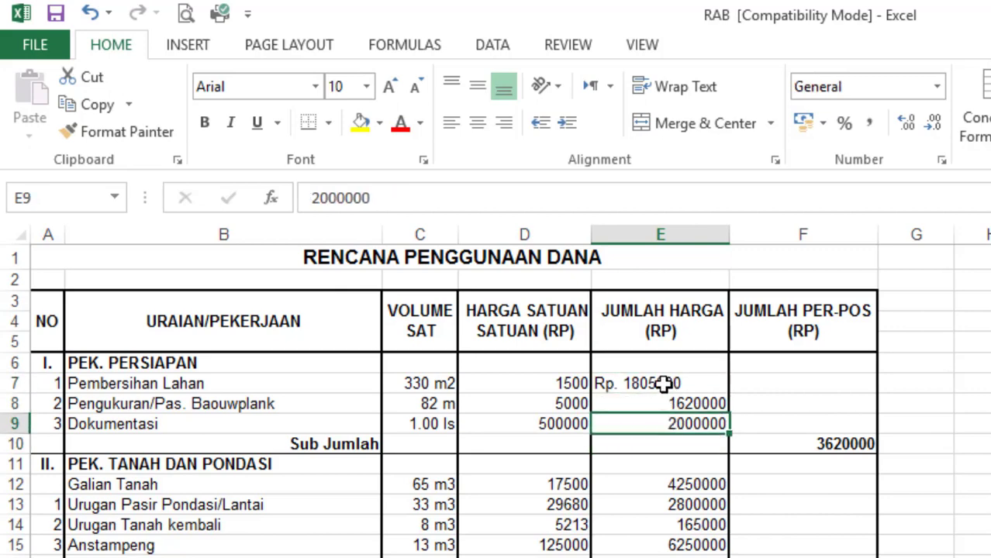
click(664, 383)
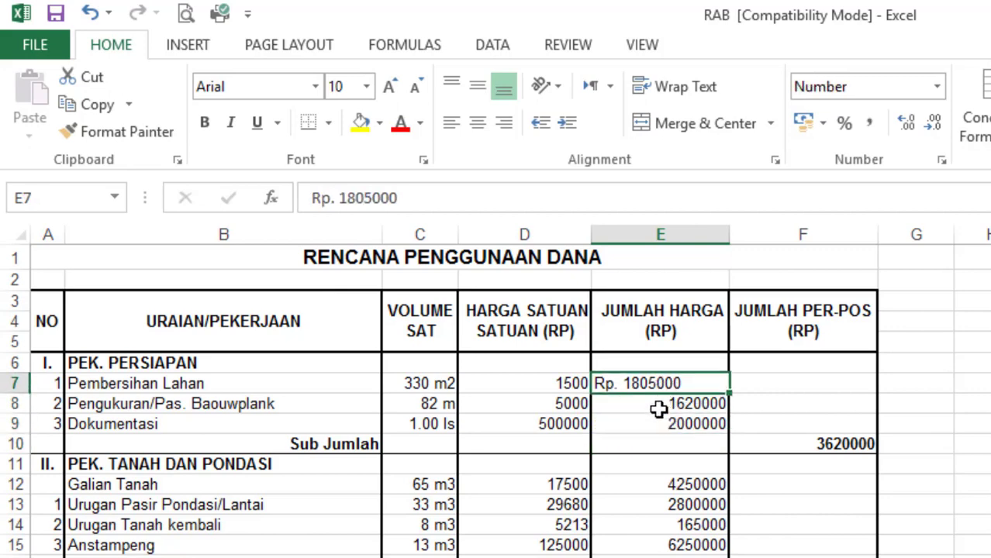
click(659, 406)
click(658, 429)
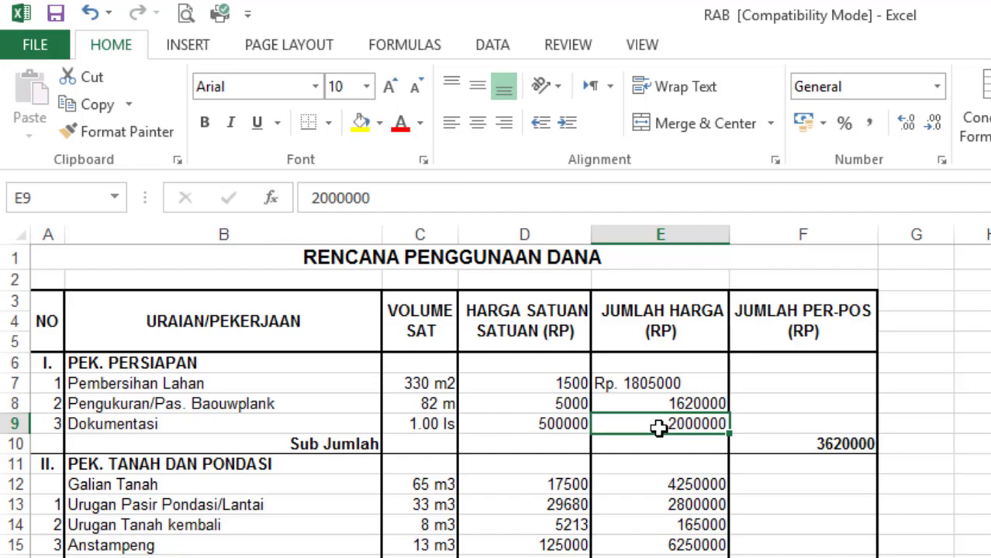
Scroll down through the budget sections and back to the top of the sheet
scroll(657, 554, down, 3)
scroll(657, 555, down, 3)
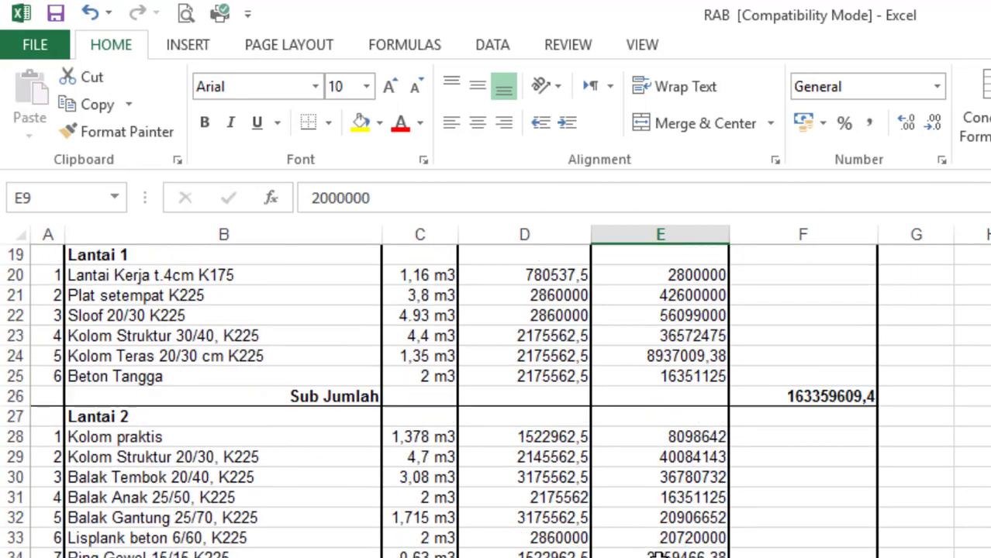
scroll(658, 554, down, 2)
scroll(658, 554, down, 2)
scroll(657, 554, down, 2)
scroll(658, 554, down, 3)
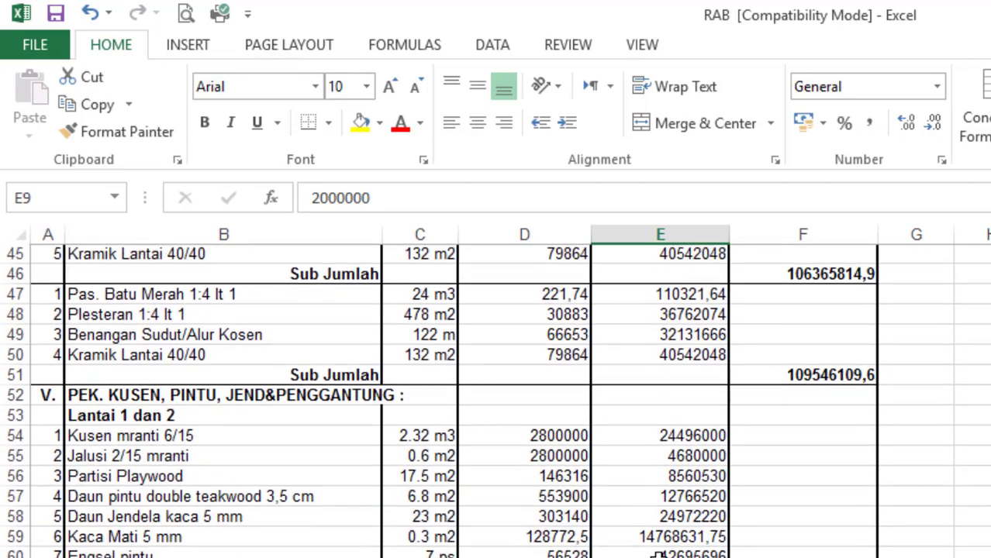
scroll(657, 554, down, 1)
scroll(658, 555, down, 3)
scroll(657, 554, up, 4)
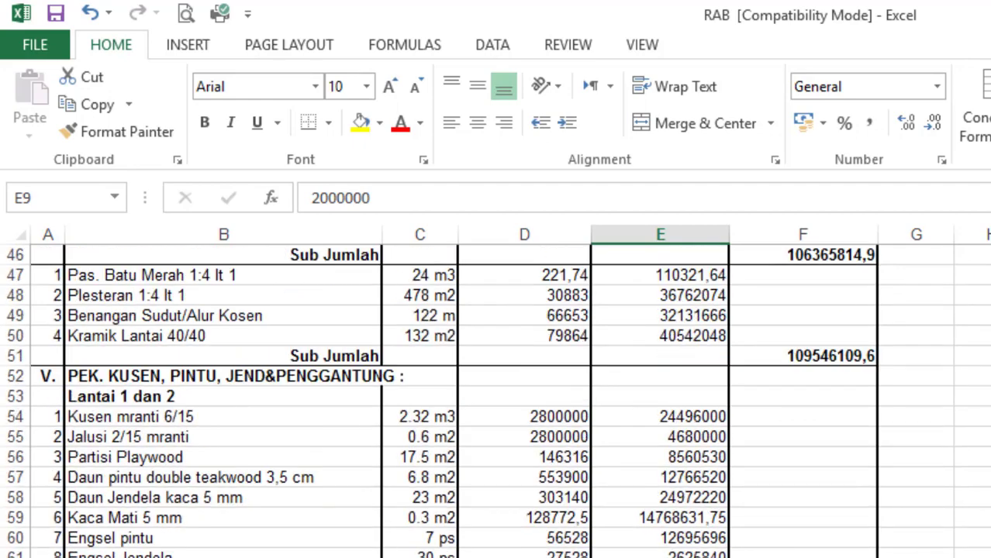
scroll(657, 554, up, 4)
scroll(657, 554, up, 5)
scroll(658, 554, up, 6)
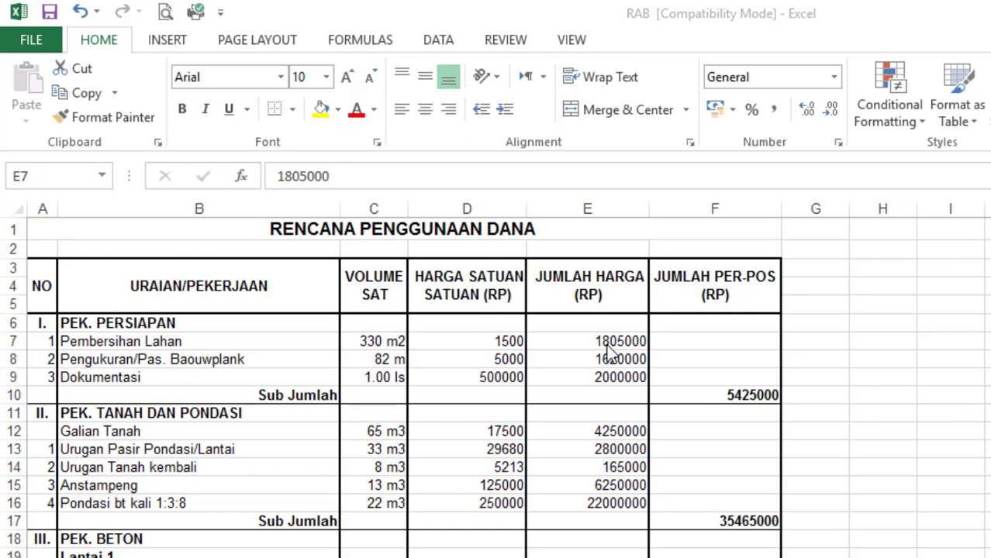
Select the Jumlah Harga totals down column E starting at E7
click(609, 346)
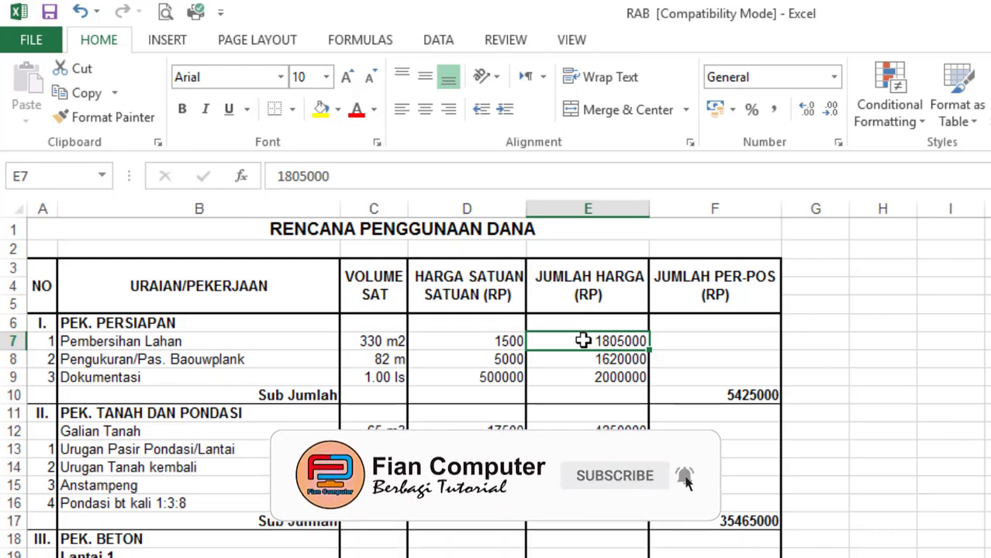
drag(583, 342, 588, 557)
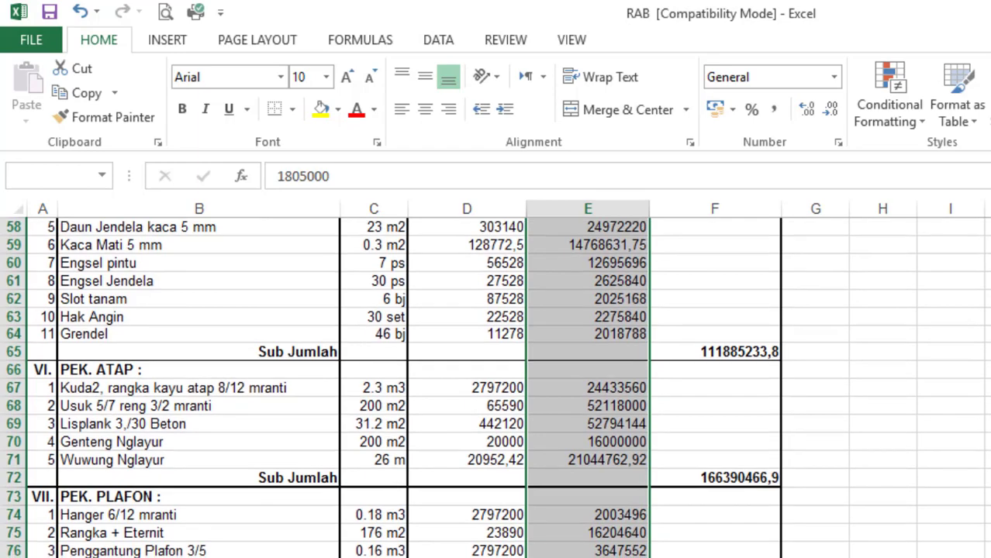
scroll(496, 388, up, 4)
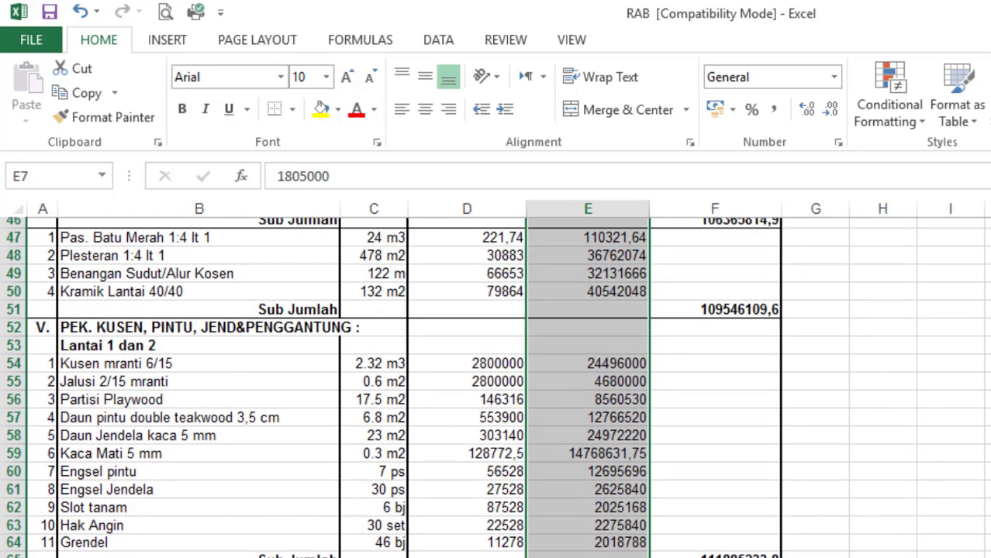
scroll(496, 388, up, 3)
scroll(496, 388, up, 2)
scroll(496, 388, up, 2)
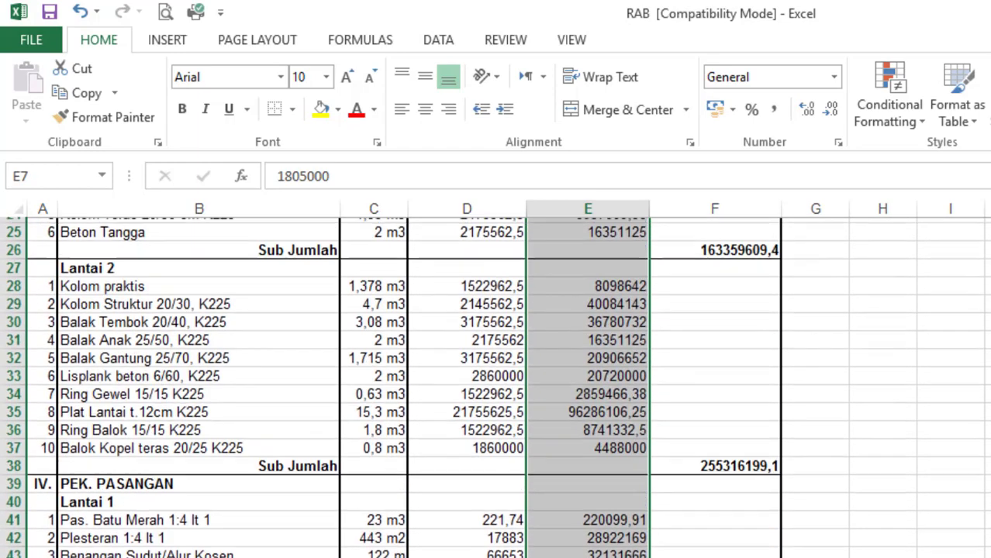
scroll(496, 388, up, 3)
scroll(496, 388, up, 2)
scroll(496, 388, up, 3)
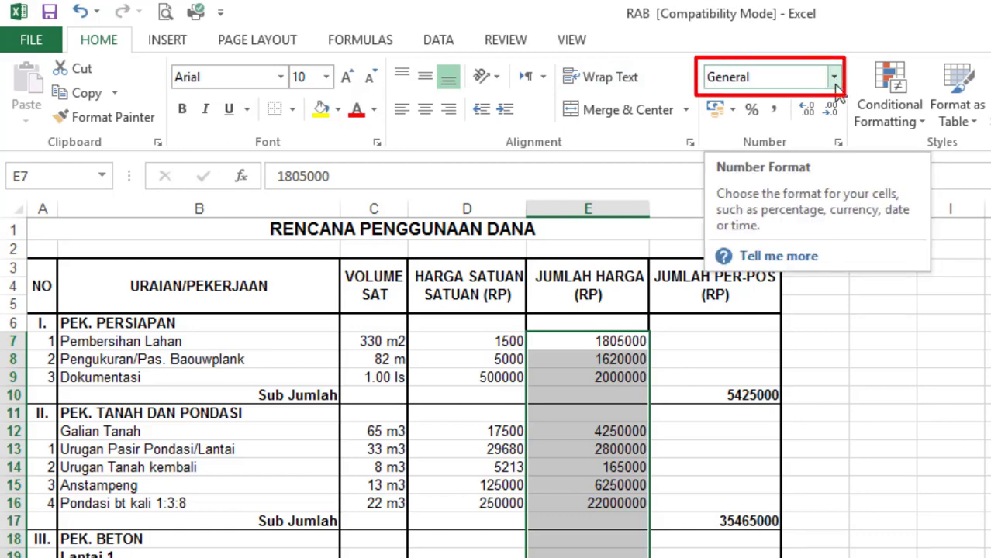
Apply Accounting number format to column E, showing amounts like Rp 1.805.000
click(834, 82)
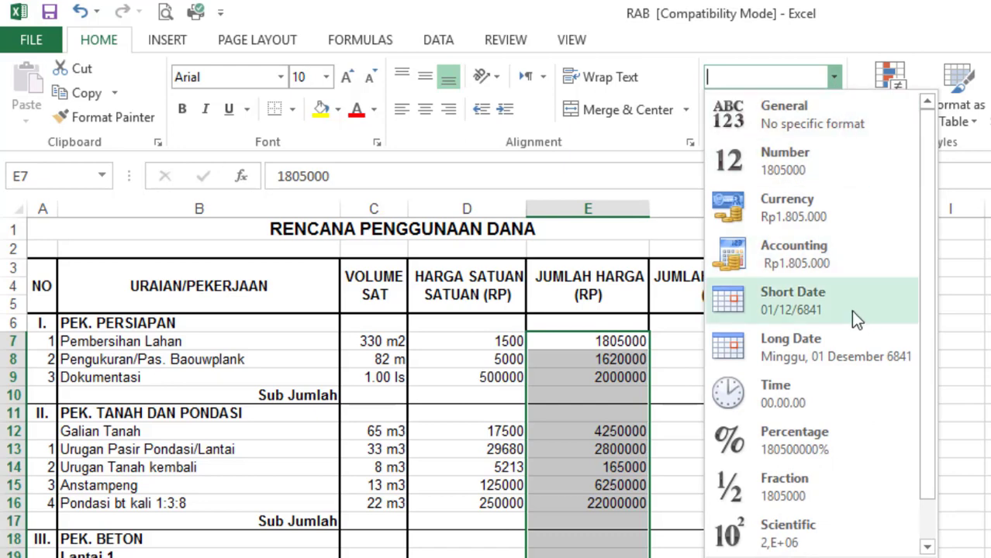
click(856, 254)
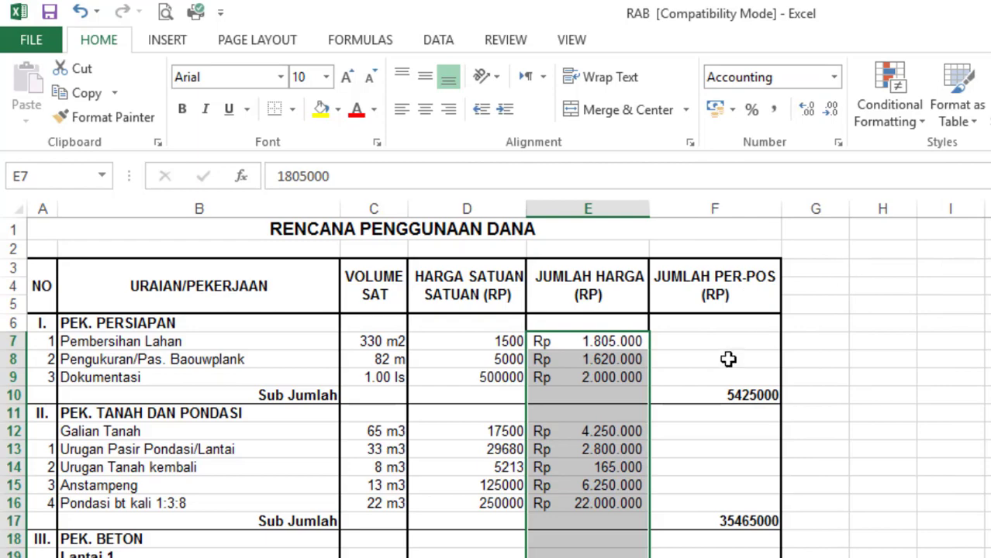
scroll(613, 396, down, 2)
scroll(613, 396, down, 2)
scroll(613, 396, down, 1)
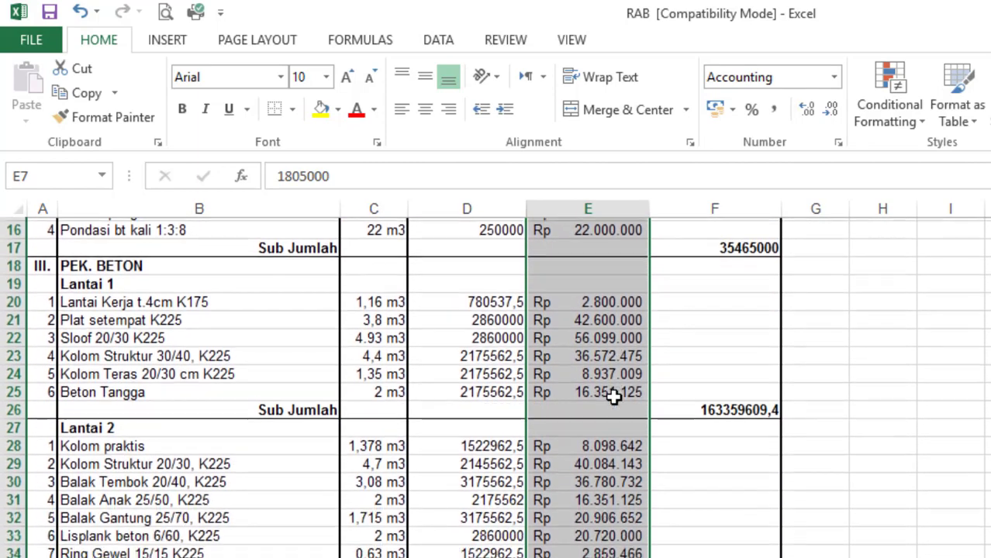
scroll(613, 396, down, 3)
scroll(613, 397, down, 2)
scroll(614, 397, down, 3)
scroll(613, 399, down, 2)
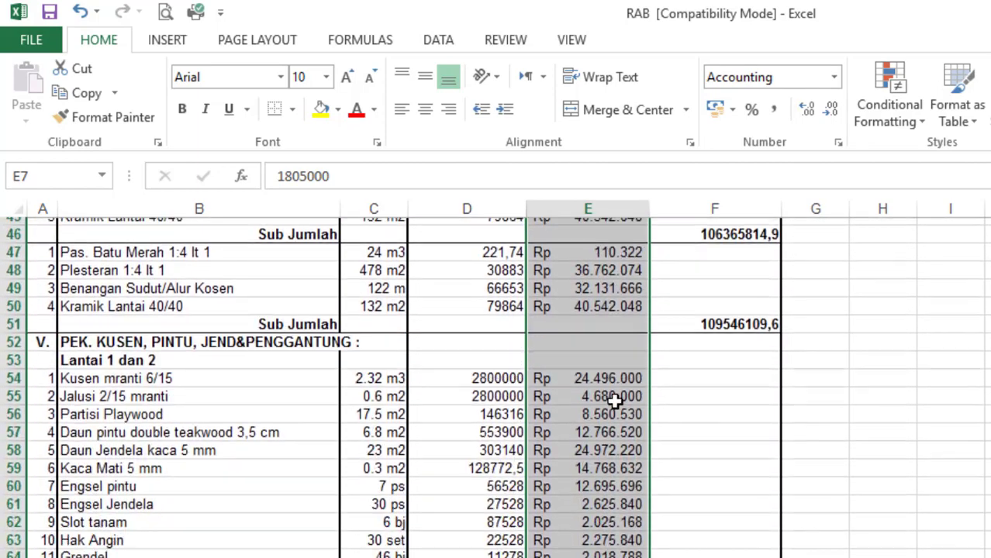
scroll(615, 402, down, 3)
scroll(615, 401, up, 11)
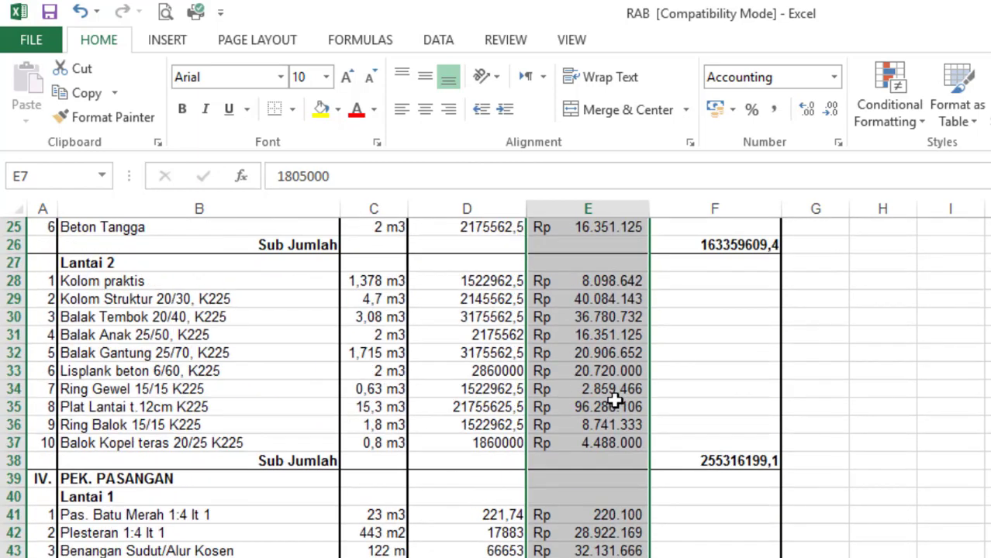
scroll(615, 399, up, 5)
scroll(615, 398, up, 3)
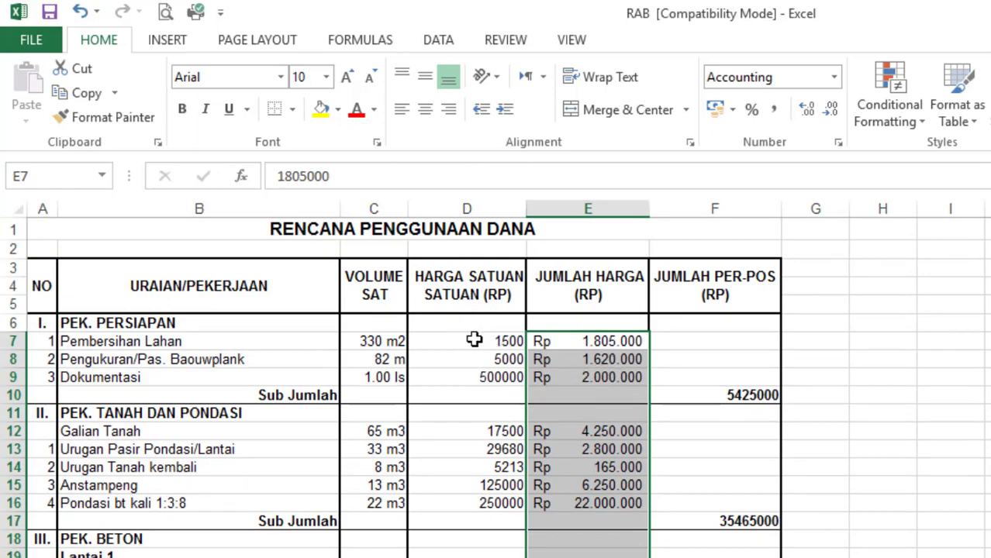
Format the Harga Satuan unit prices from D7 down as Rp Accounting, e.g. Rp 1.500 and Rp 2.800.000
drag(473, 342, 474, 555)
scroll(496, 388, down, 2)
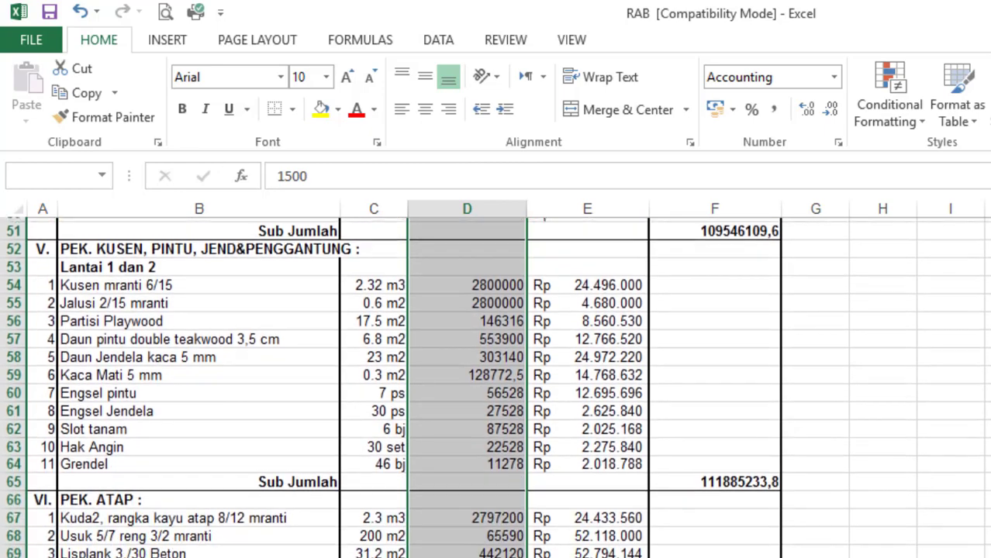
scroll(497, 388, down, 1)
scroll(496, 388, down, 1)
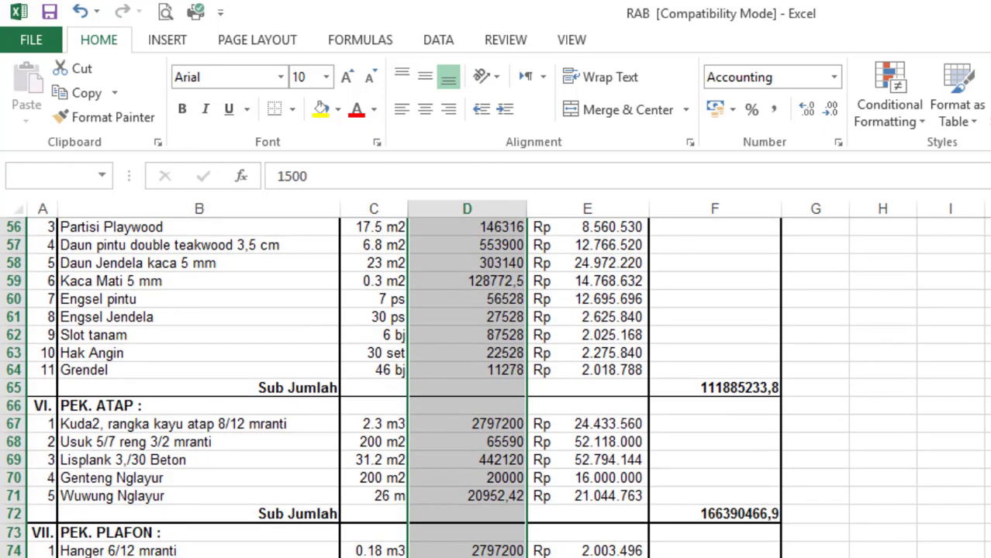
scroll(533, 543, up, 7)
scroll(534, 542, up, 9)
scroll(534, 500, up, 3)
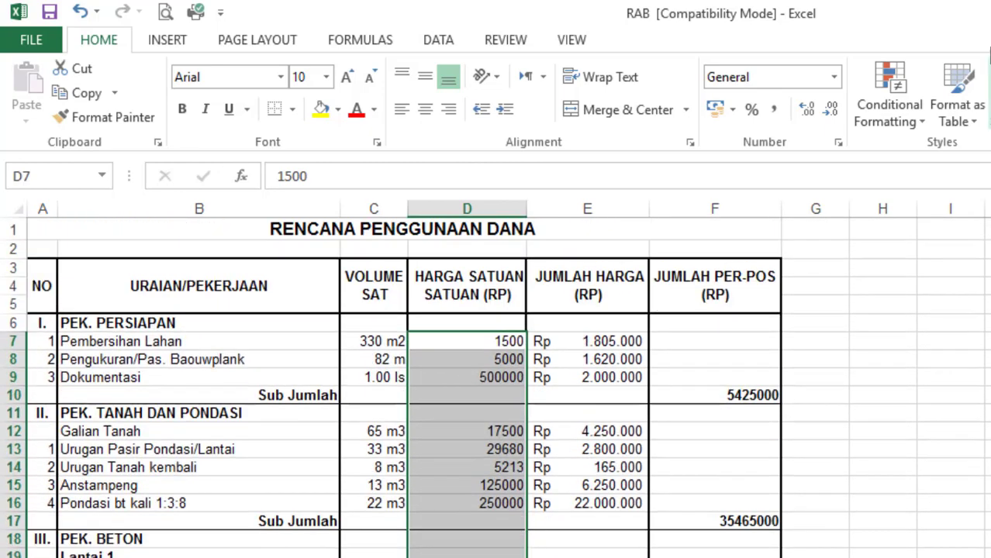
click(835, 77)
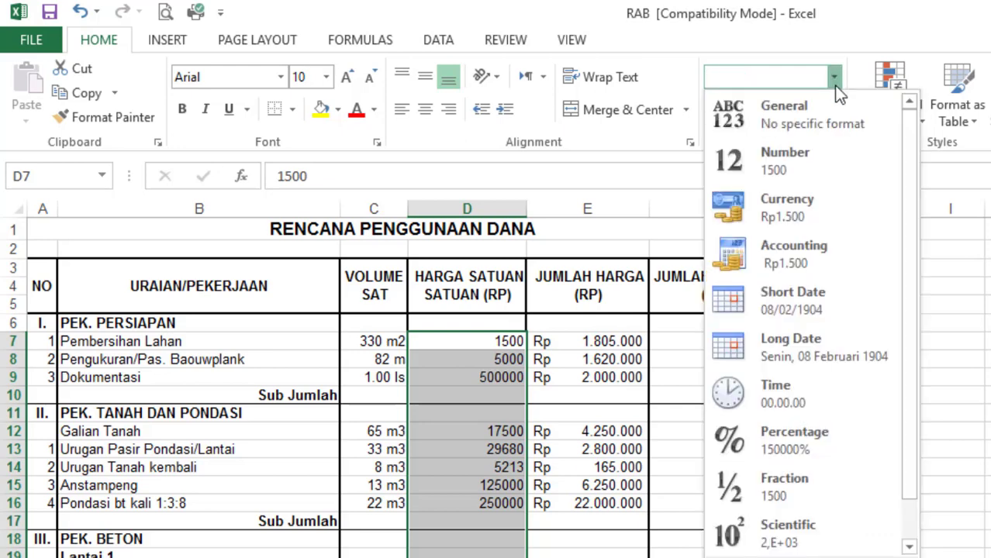
click(823, 259)
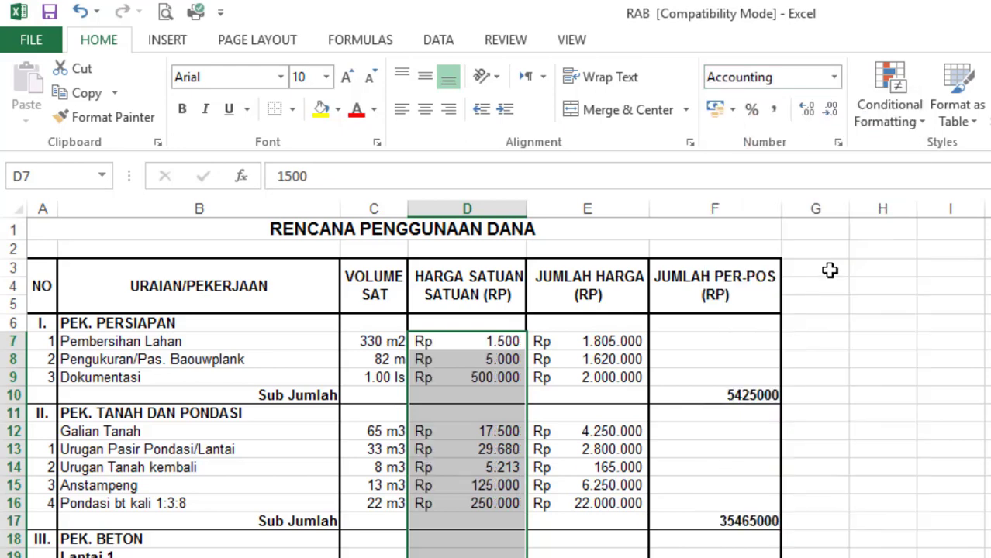
drag(737, 324, 737, 557)
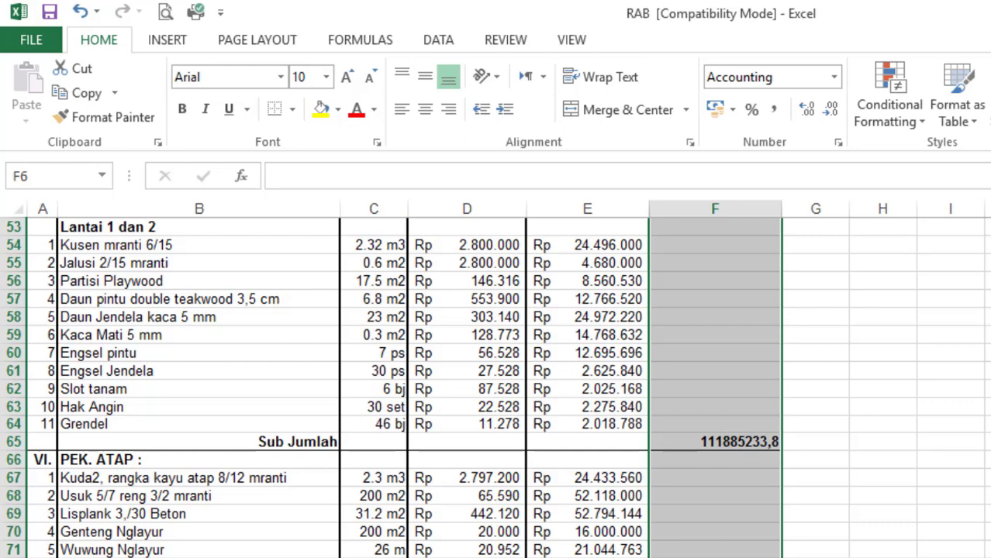
Apply Rp Accounting format to the column F Jumlah Per-Pos totals, e.g. Rp 5.425.000
scroll(496, 388, up, 17)
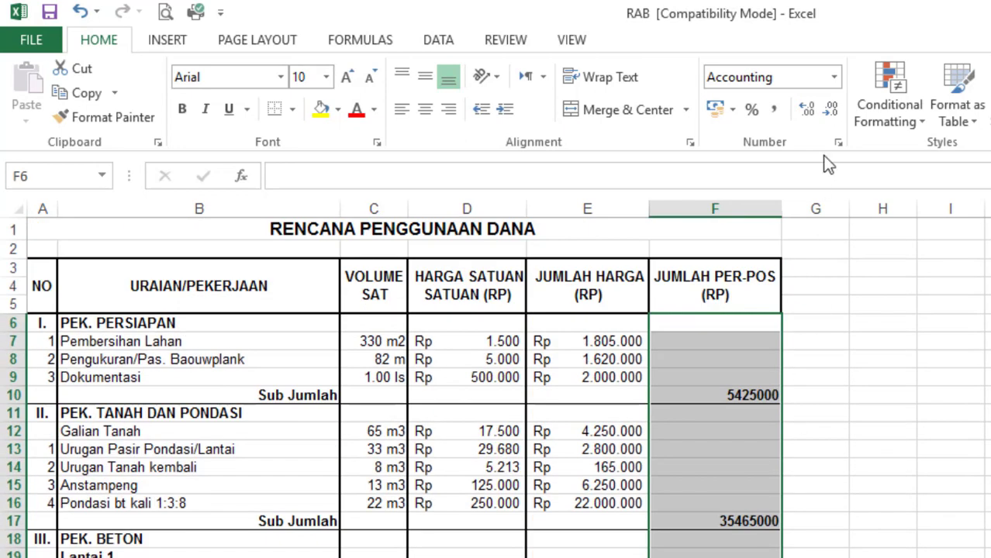
click(834, 79)
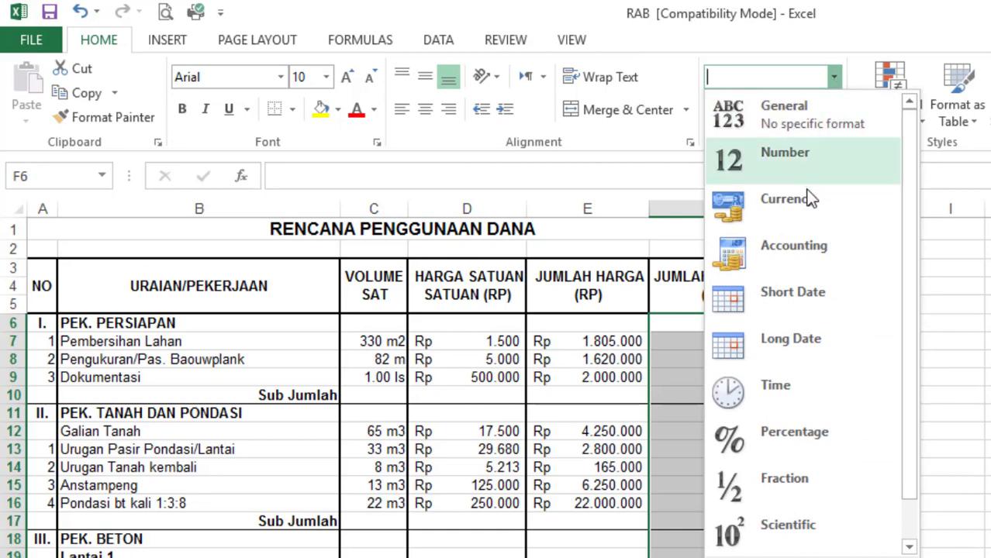
click(803, 245)
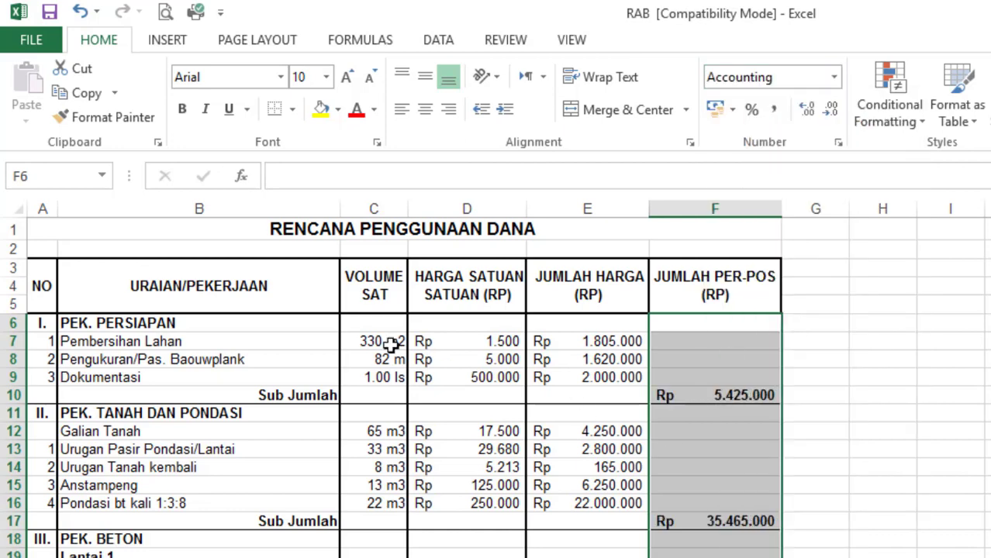
click(39, 289)
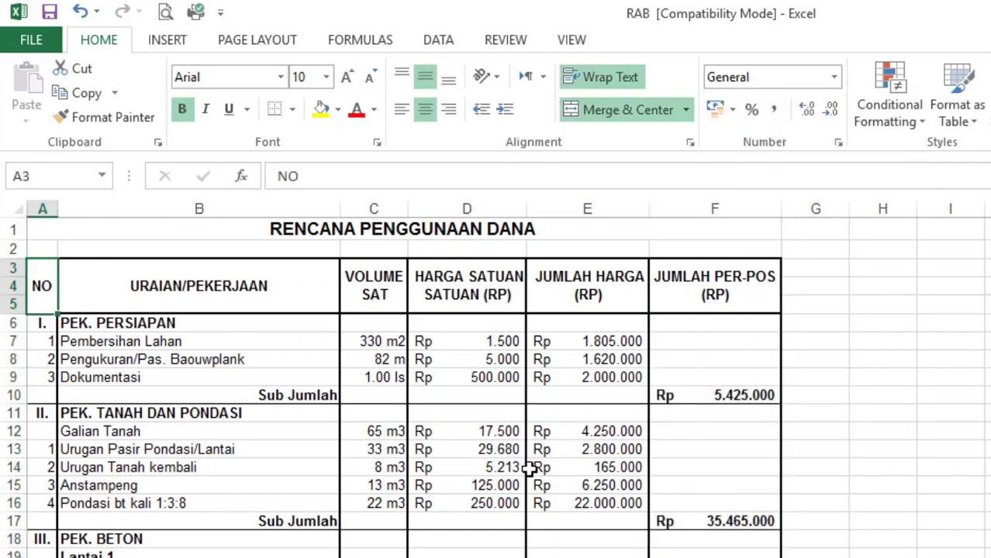